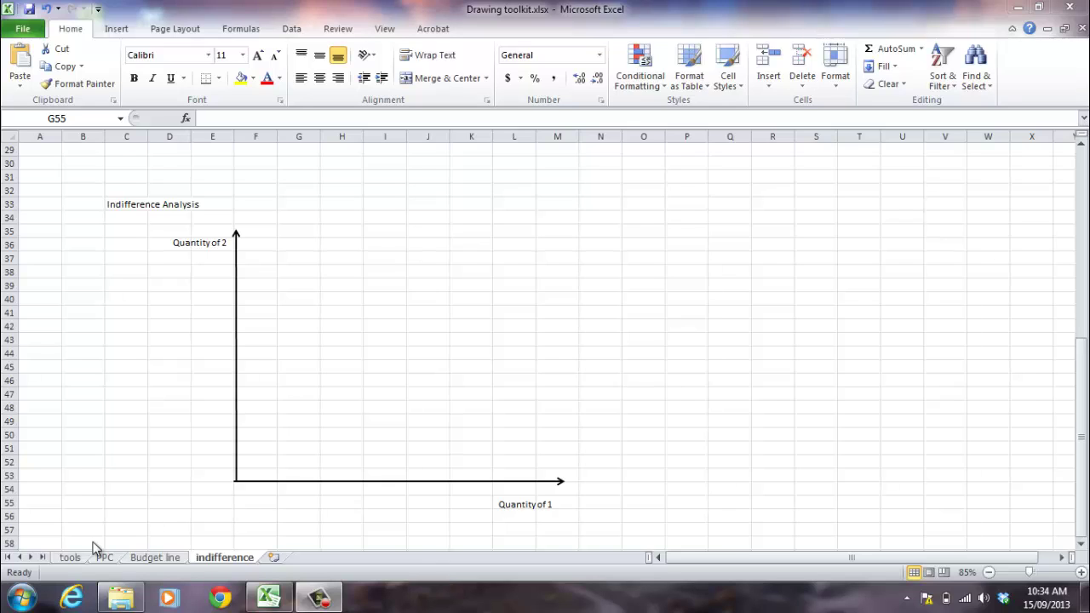
Step: Copy the "Ind 1" text box from the tools sheet and paste it at cell H43 of the indifference sheet
left_click(61, 560)
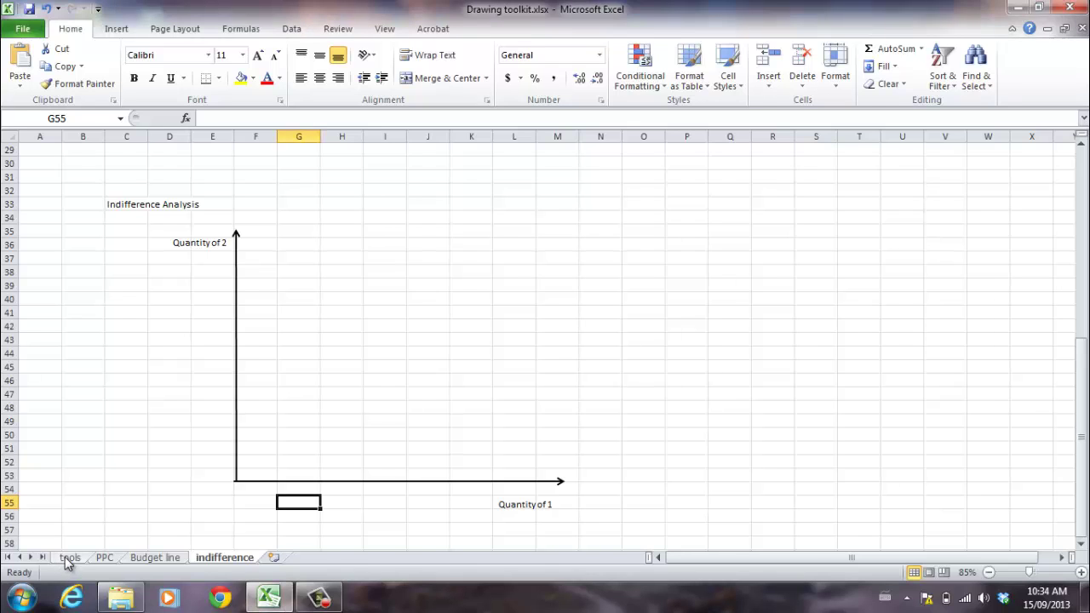
left_click(69, 559)
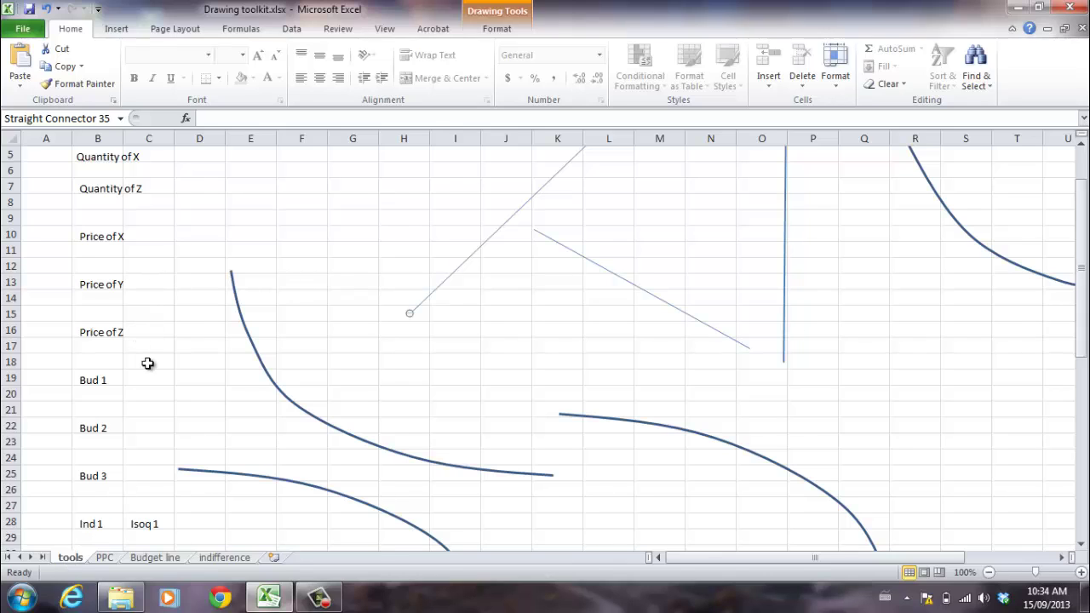
left_click(87, 516)
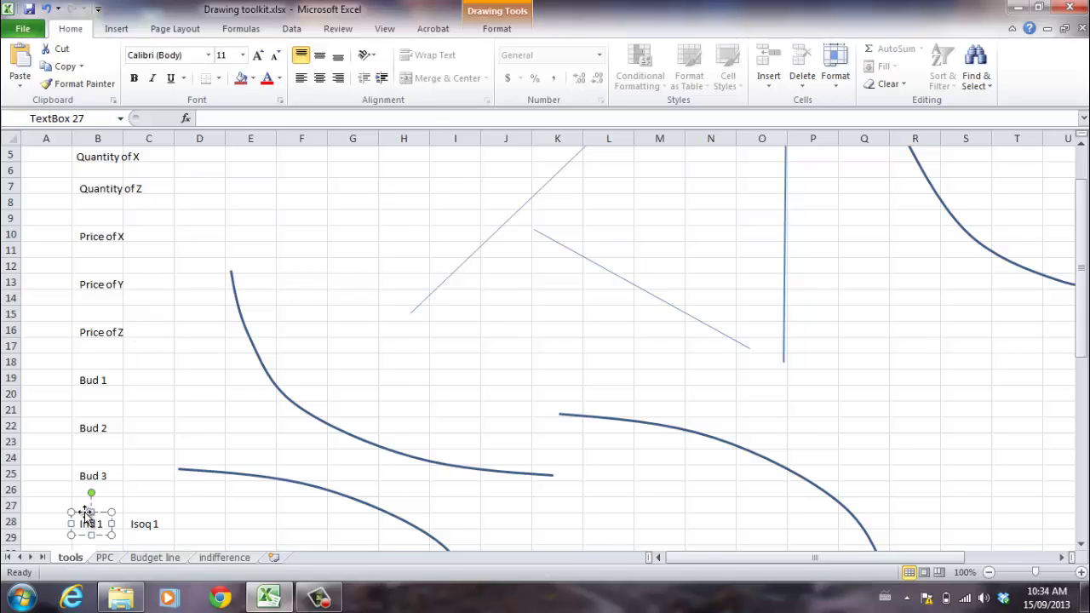
left_click(83, 512)
left_click(224, 557)
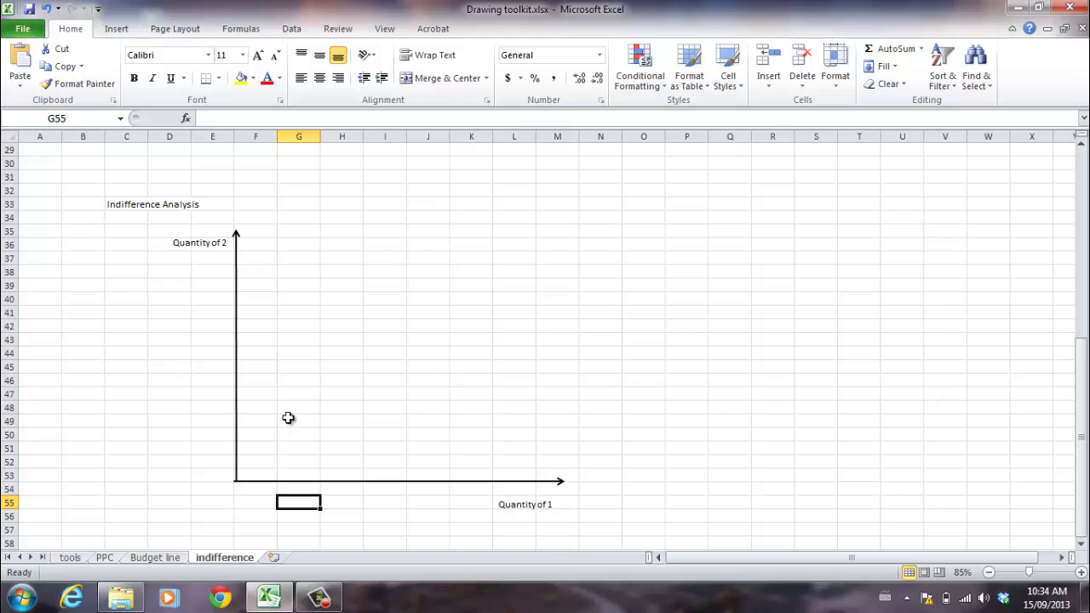
left_click(339, 345)
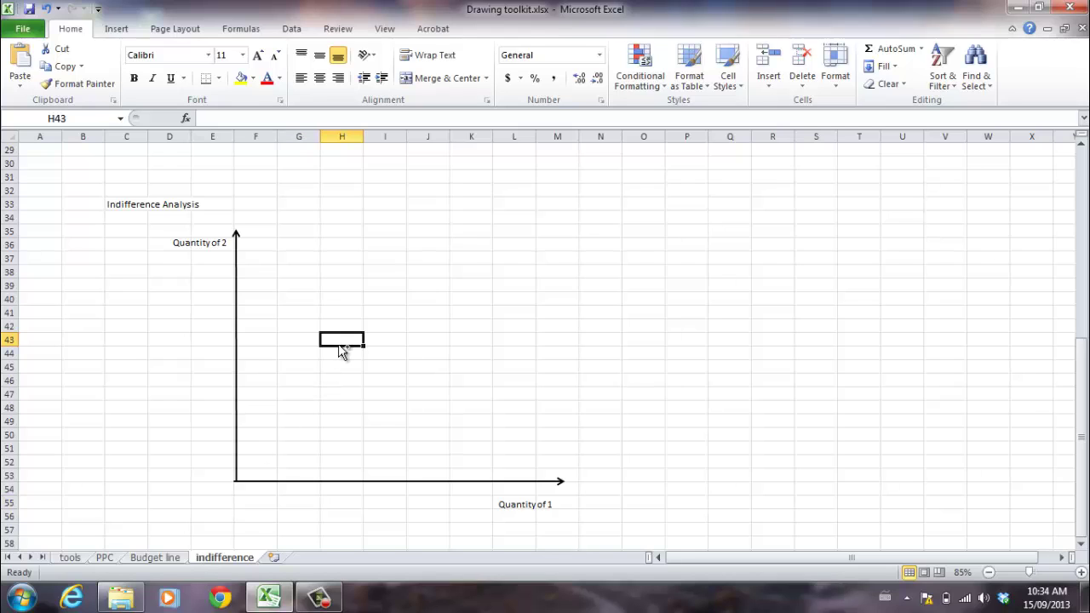
key("ctrl+v")
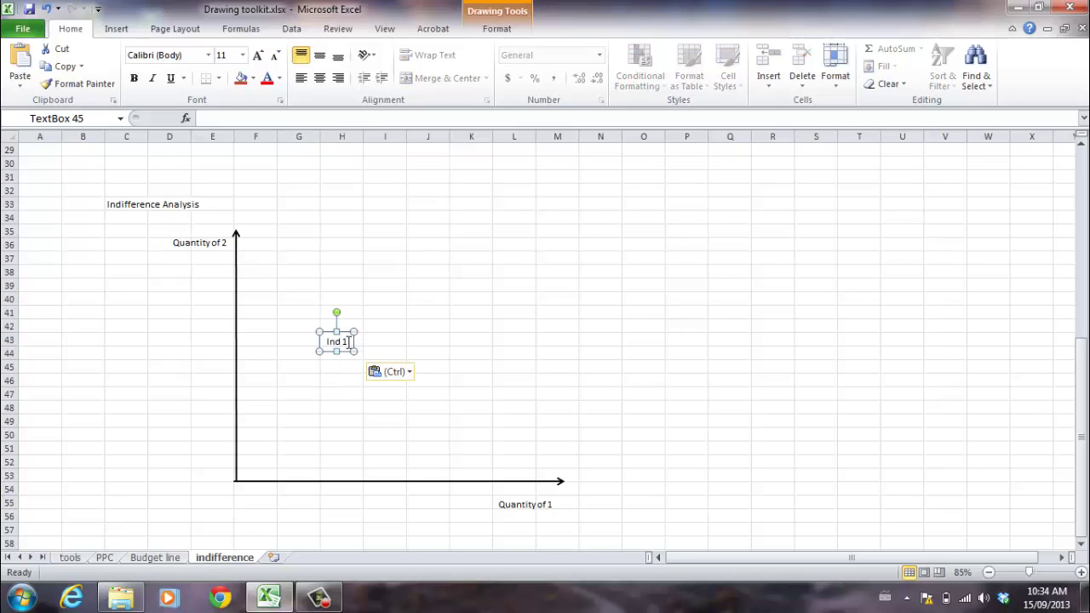
Step: Replace the pasted text box's text with "X"
left_click_drag(351, 342, 331, 347)
type("X")
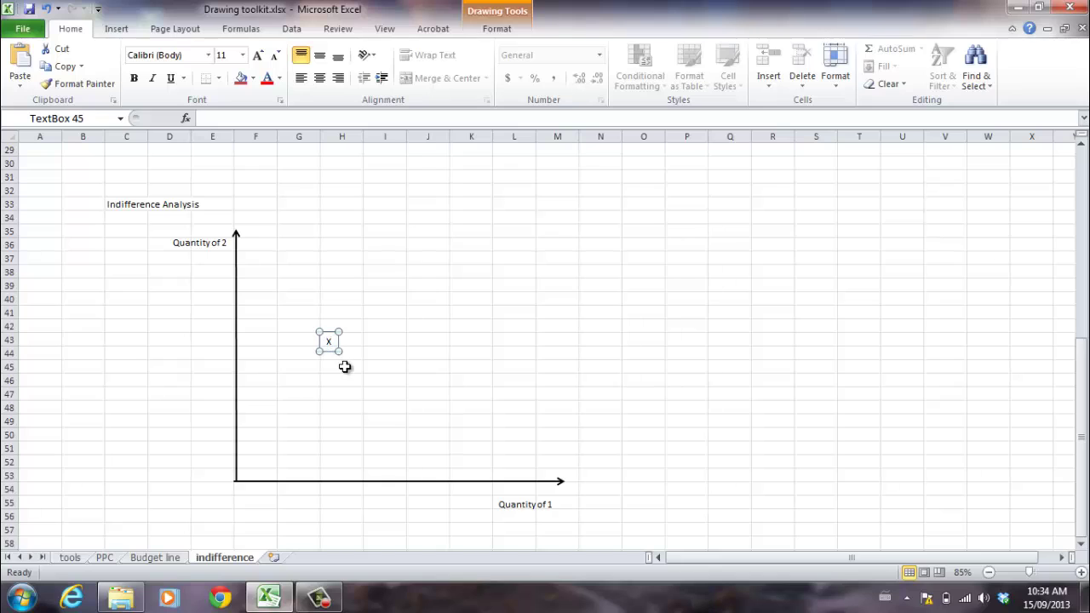
left_click(344, 367)
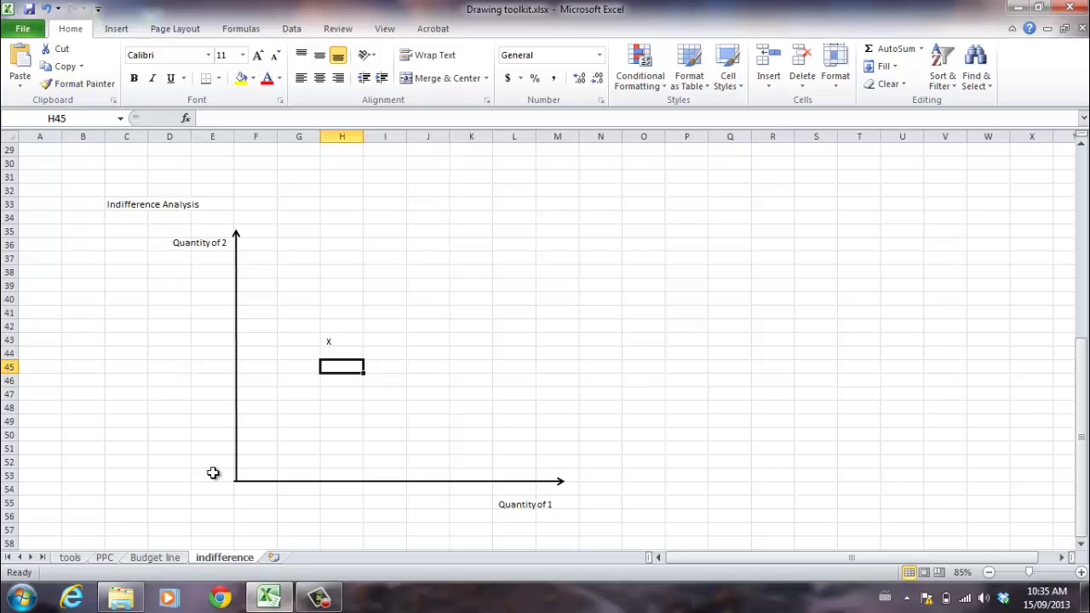
Step: Copy the upward-sloping line from the tools sheet into the indifference graph and place its lower end at the X label
left_click(75, 558)
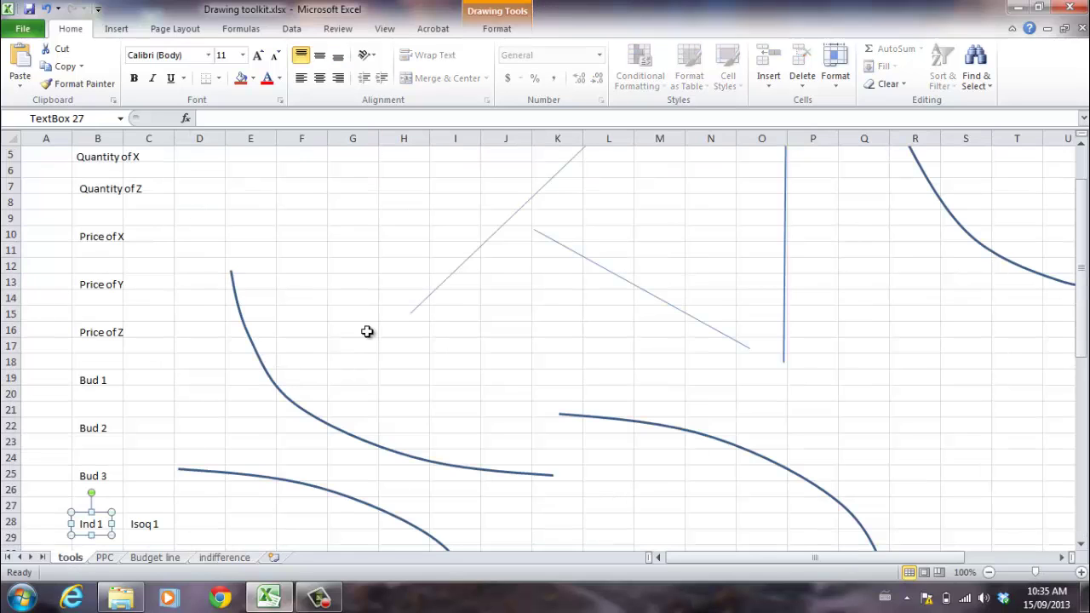
left_click(483, 245)
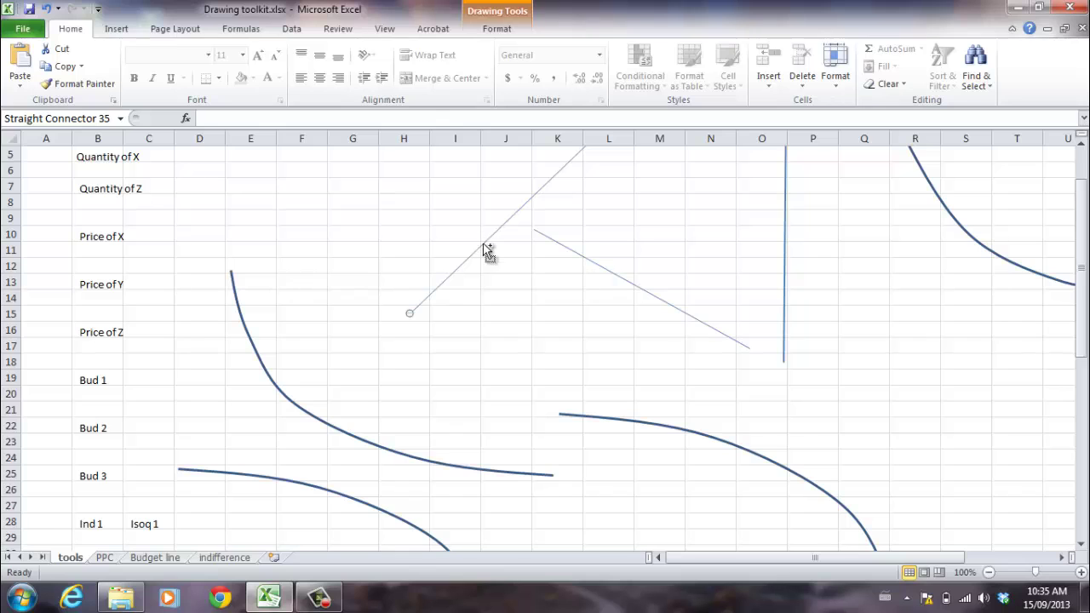
left_click(226, 559)
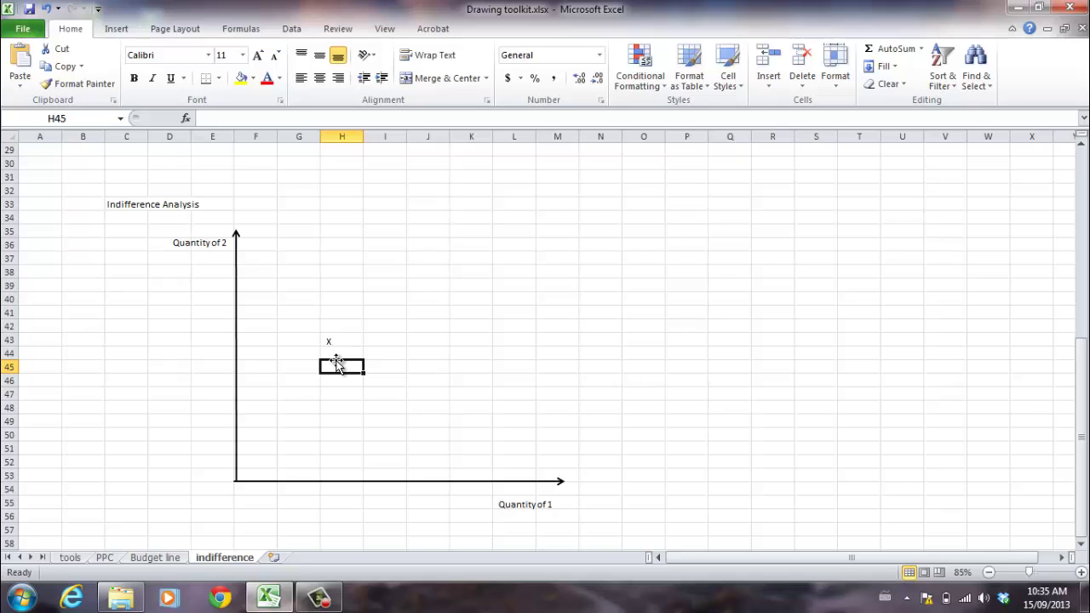
key("ctrl+v")
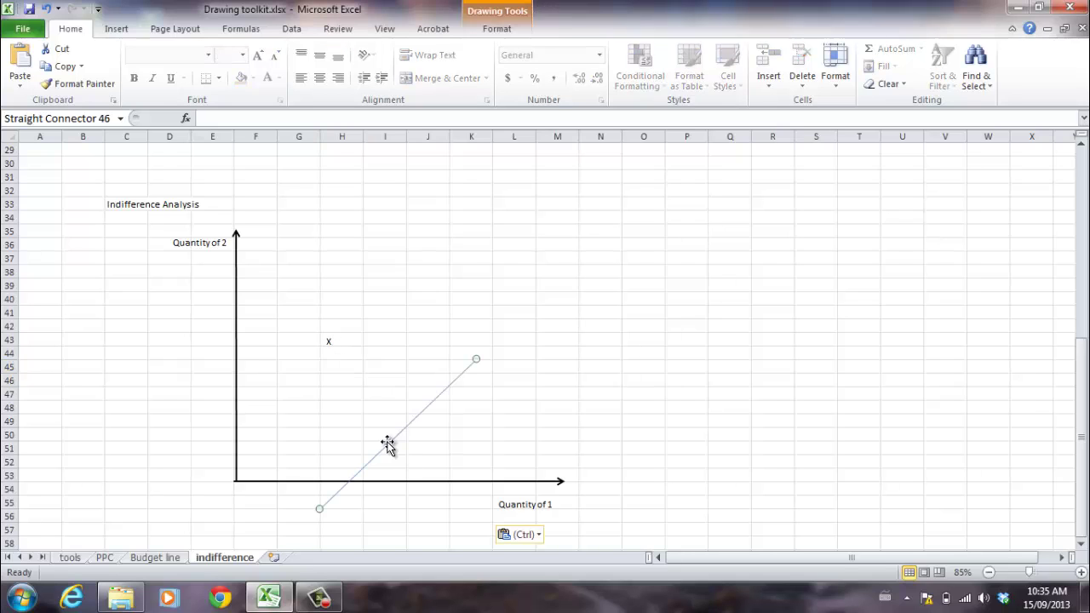
left_click_drag(389, 443, 402, 275)
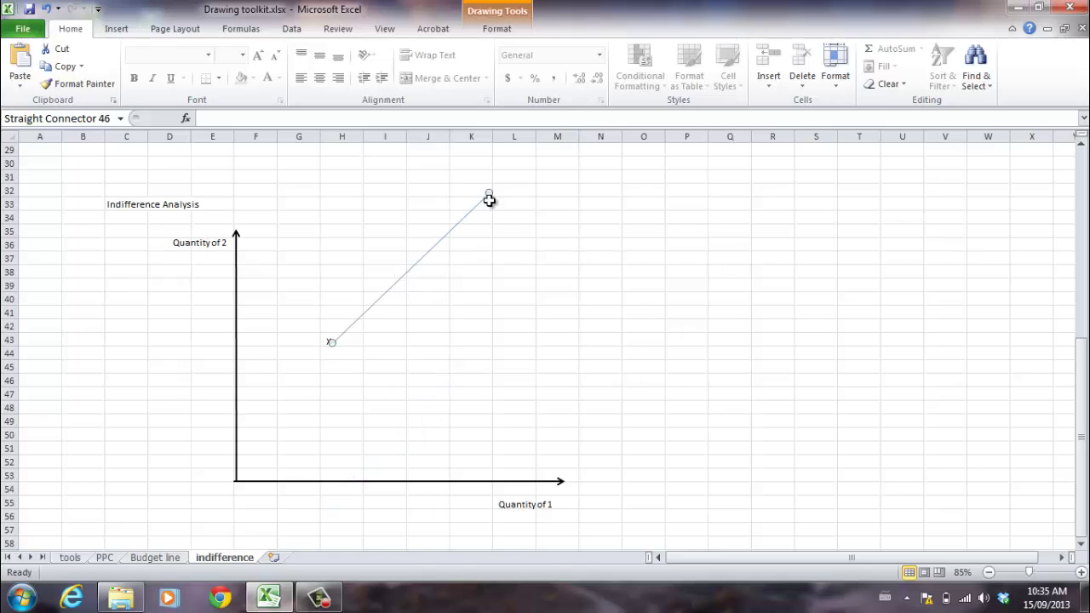
Step: Reshape the line into a short horizontal segment from the X label to column H's right edge, aligning both at the row 42/43 boundary
left_click_drag(489, 193, 364, 342)
mouse_move(343, 339)
left_mouse_down()
mouse_move(370, 339)
mouse_move(358, 341)
left_mouse_up()
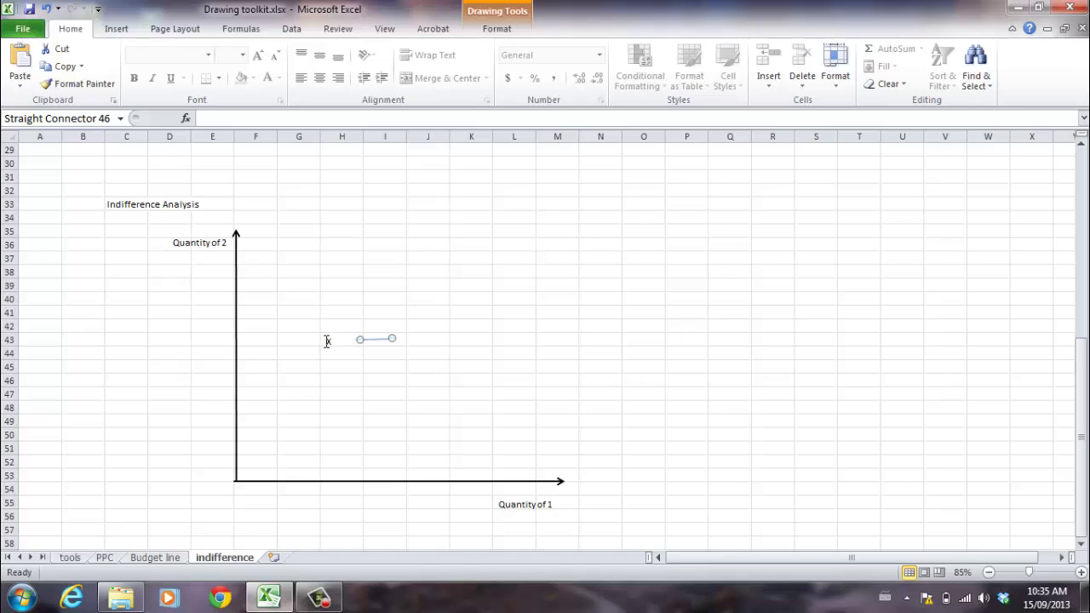
left_click(328, 341)
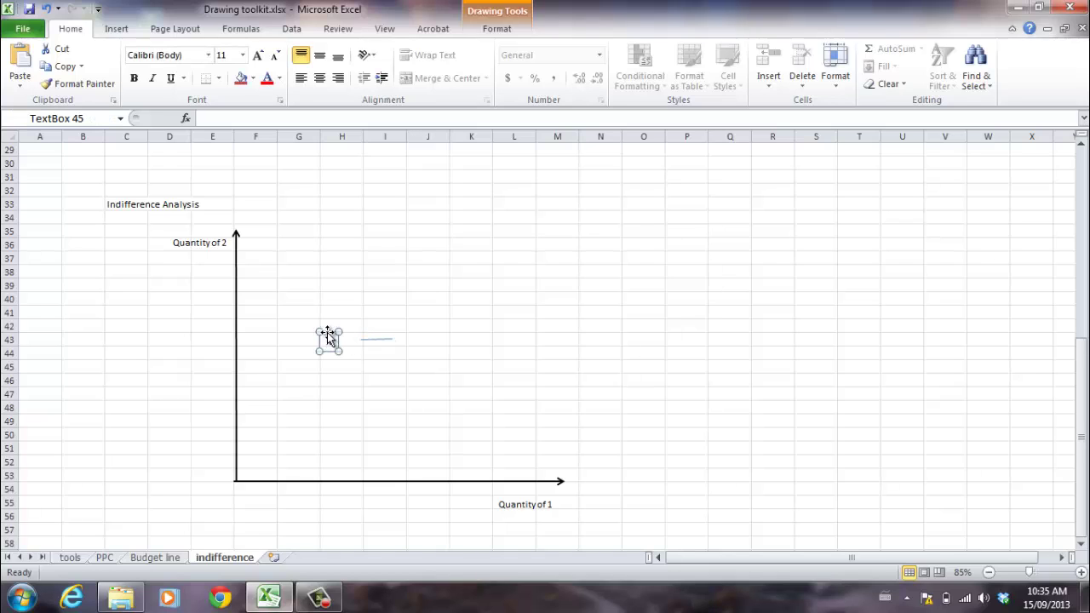
left_click_drag(320, 331, 319, 330)
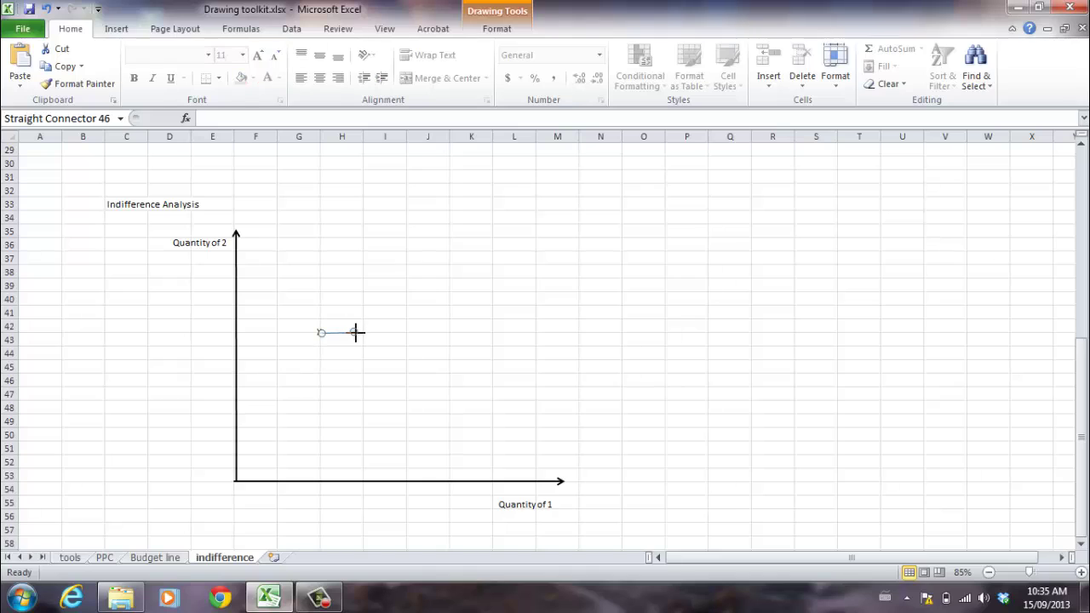
left_click_drag(356, 333, 364, 333)
left_click(349, 381)
Step: Paste the sloping line again and reshape it into a vertical segment from the horizontal segment's right end down to the row 45/46 boundary
left_click(468, 355)
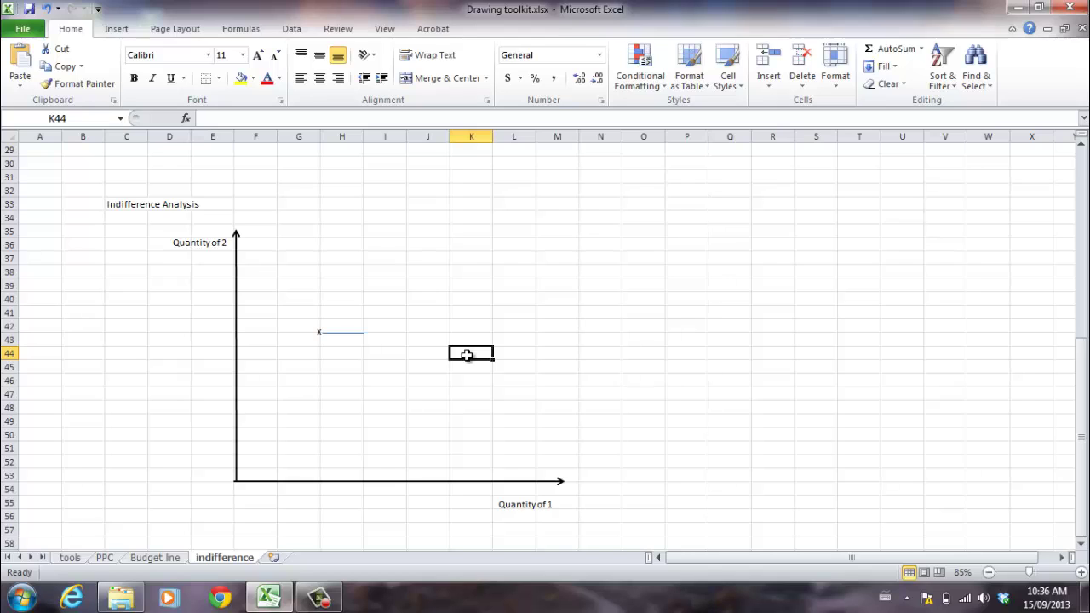
key("ctrl+v")
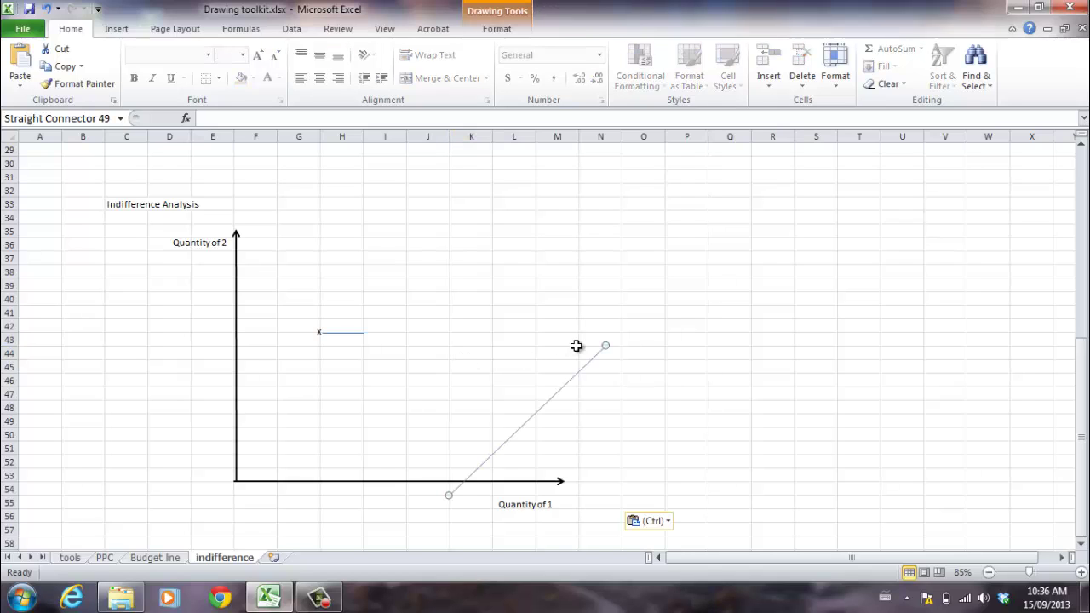
left_click_drag(605, 344, 362, 374)
left_click(451, 406)
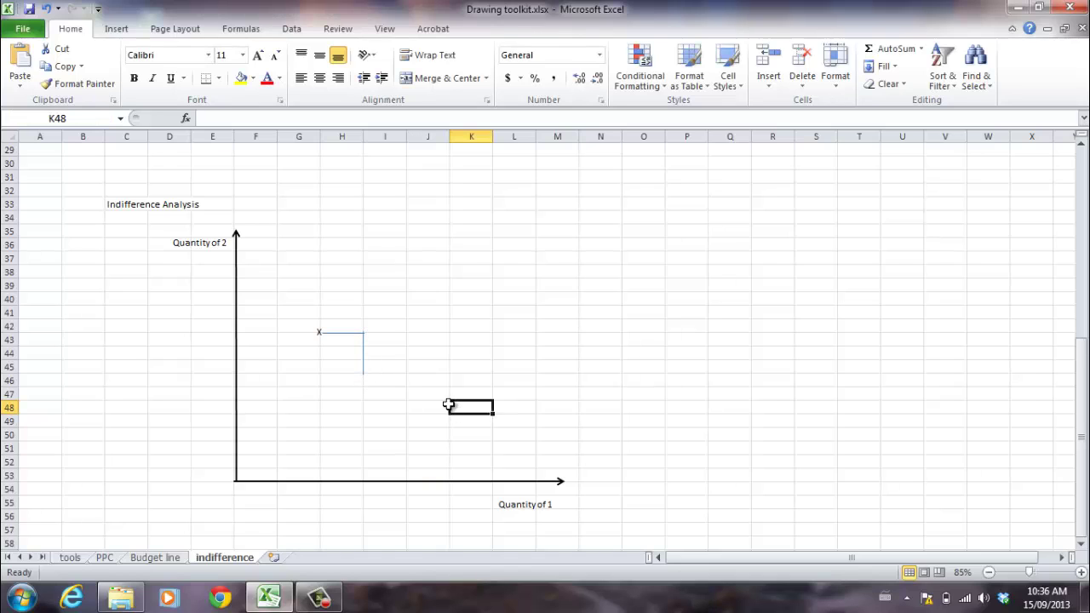
Step: Duplicate the X label and place the copy at the lower end of the vertical segment
left_click(319, 331)
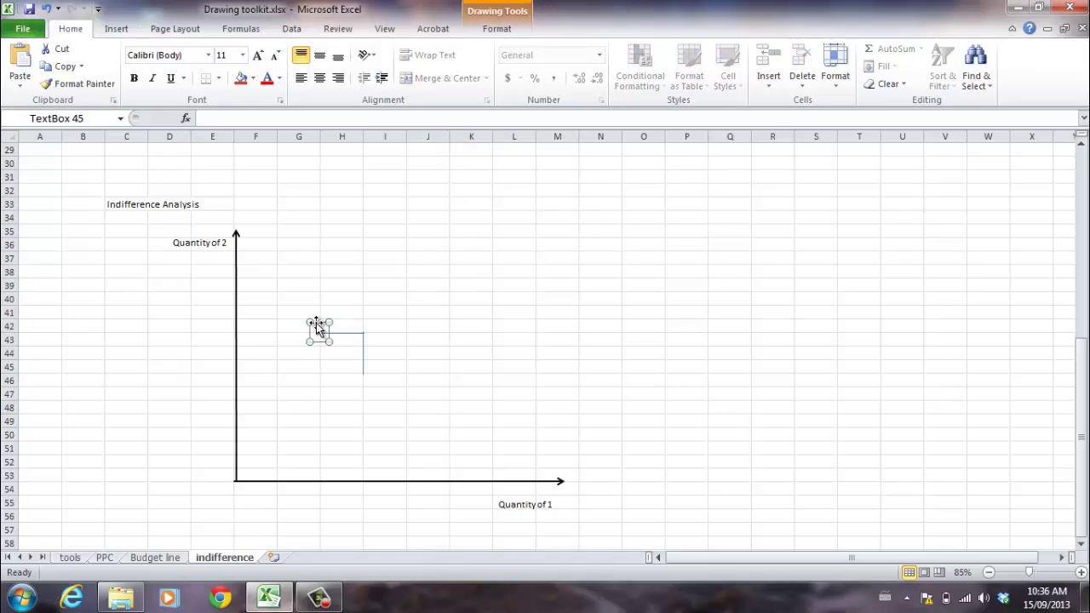
type("x")
left_click(375, 396)
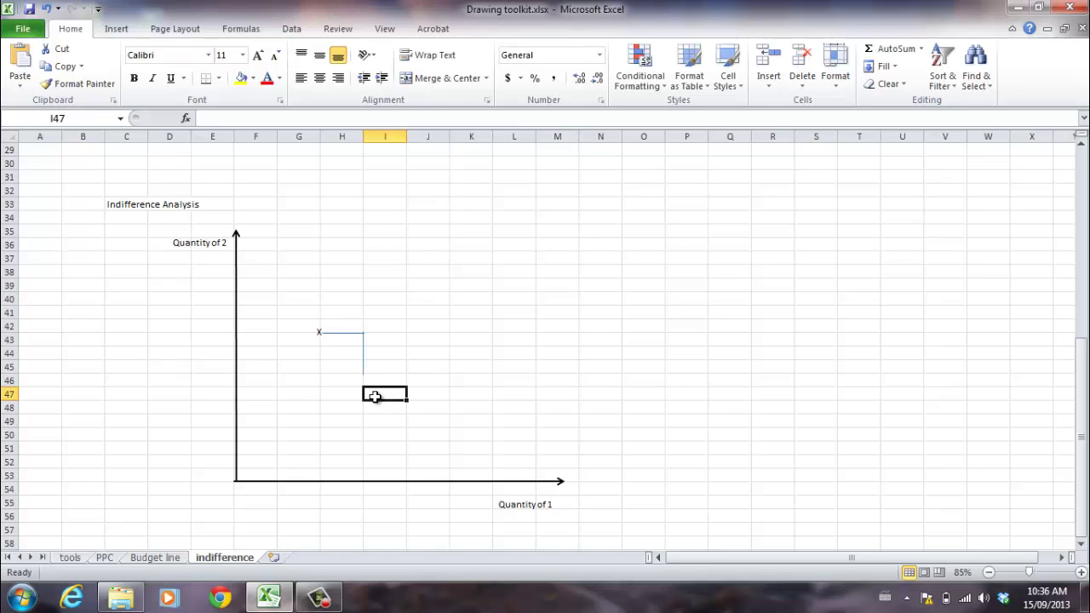
key("ctrl+v")
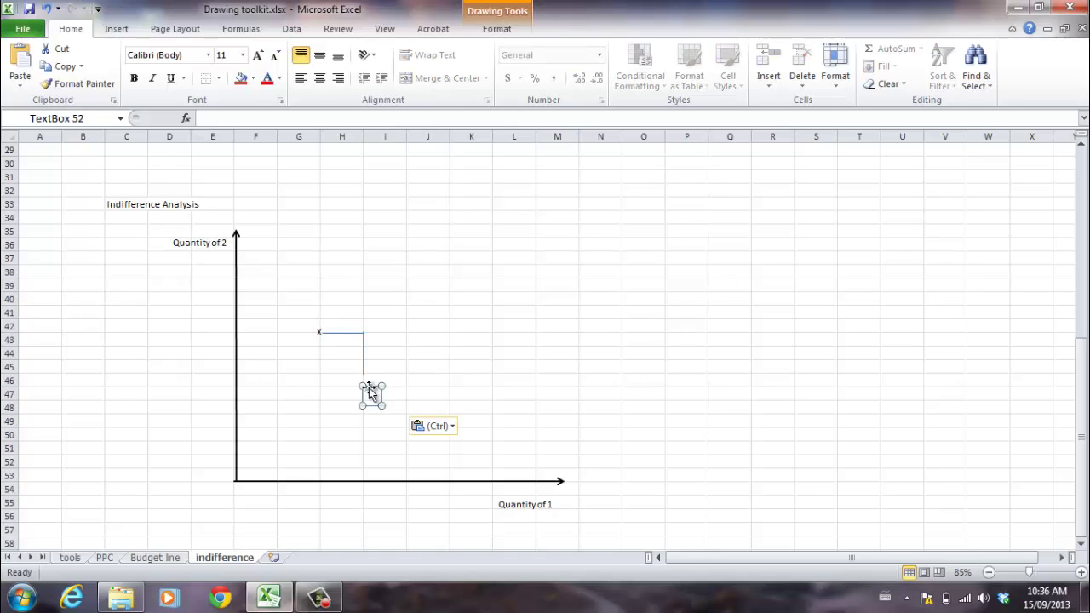
left_click_drag(369, 387, 361, 366)
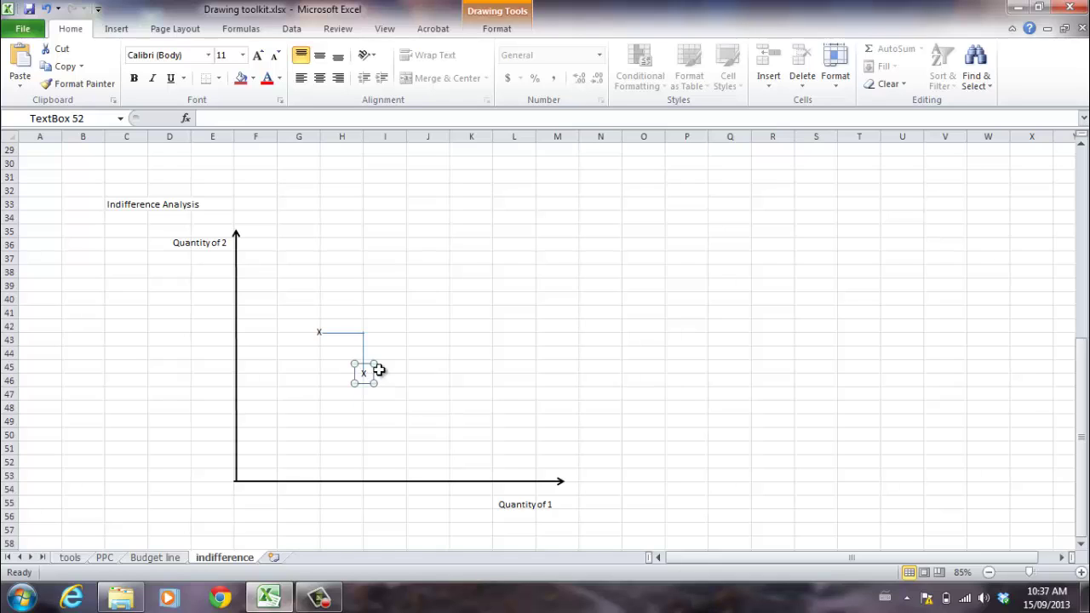
left_click(451, 409)
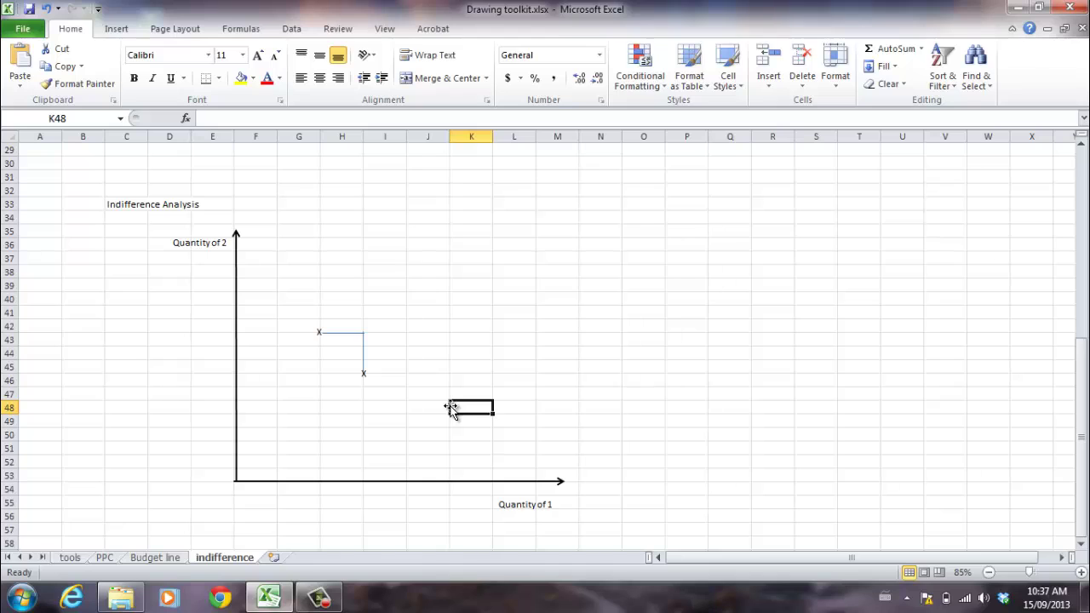
Step: Change the lower X label's text to "X1"
left_click(363, 375)
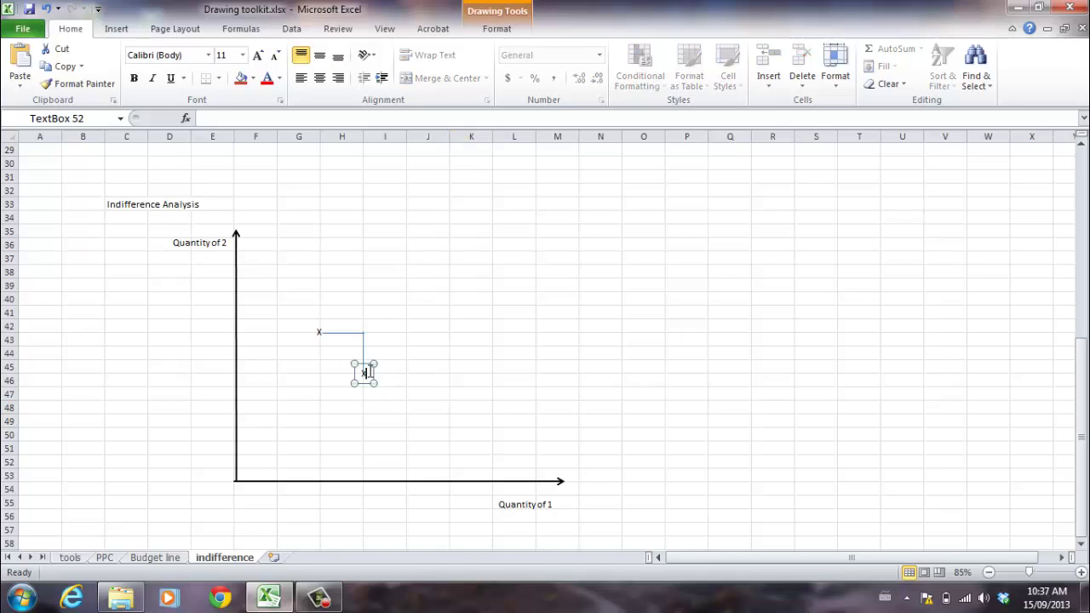
type("1")
left_click(437, 416)
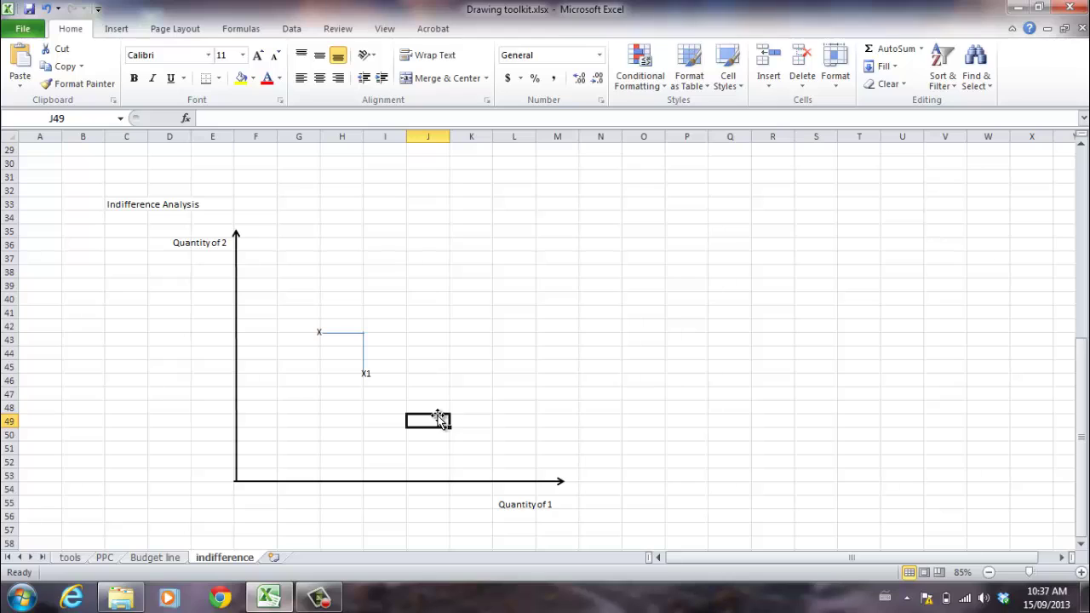
Step: Duplicate the horizontal segment and place the copy so it extends across column I from the X1 label
left_click(336, 332)
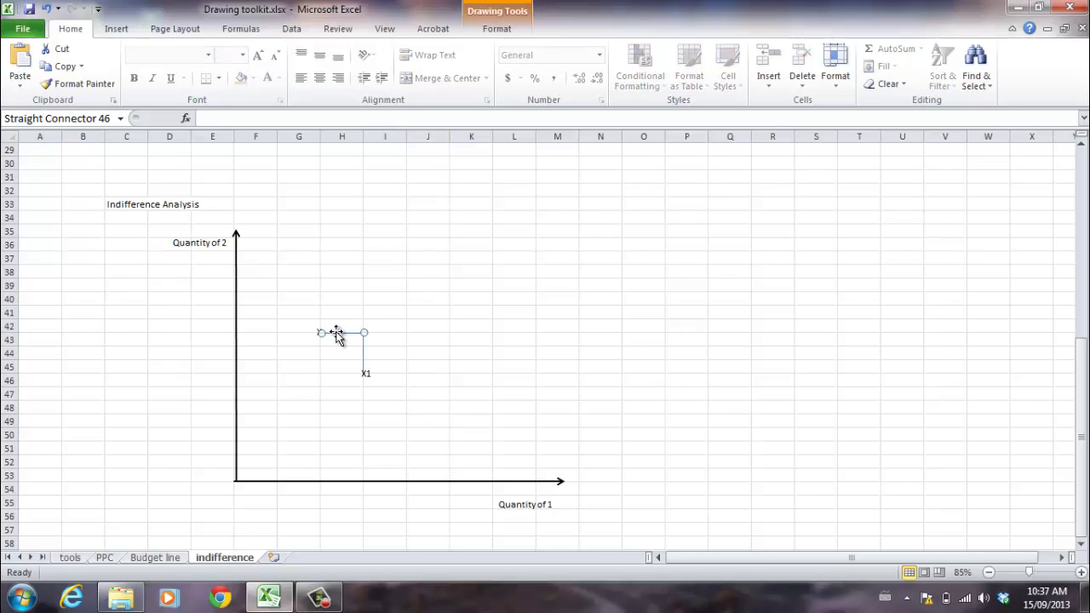
left_click(385, 379)
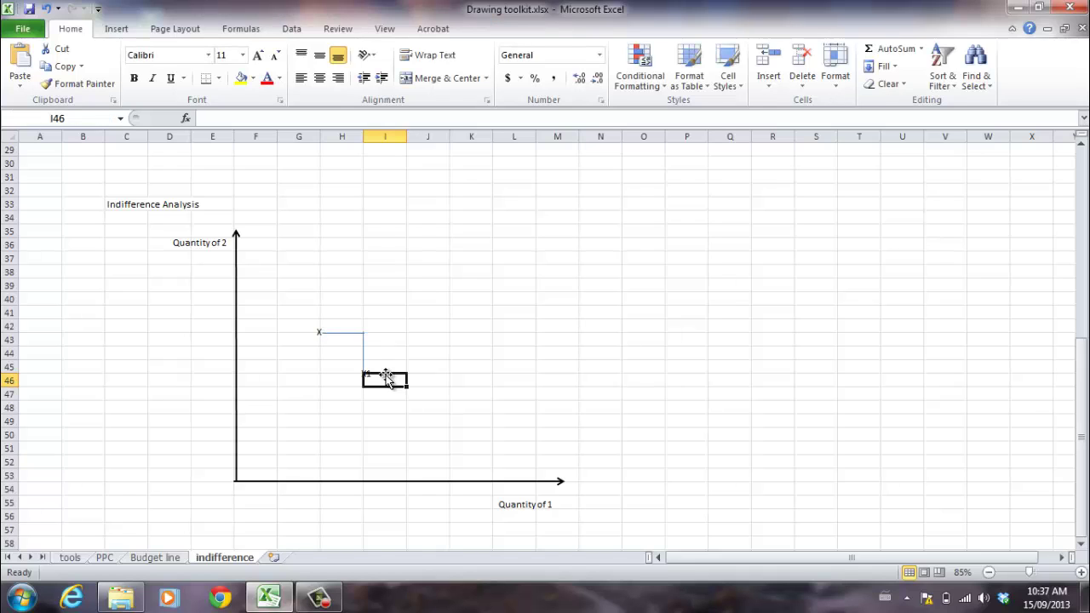
key("ctrl+v")
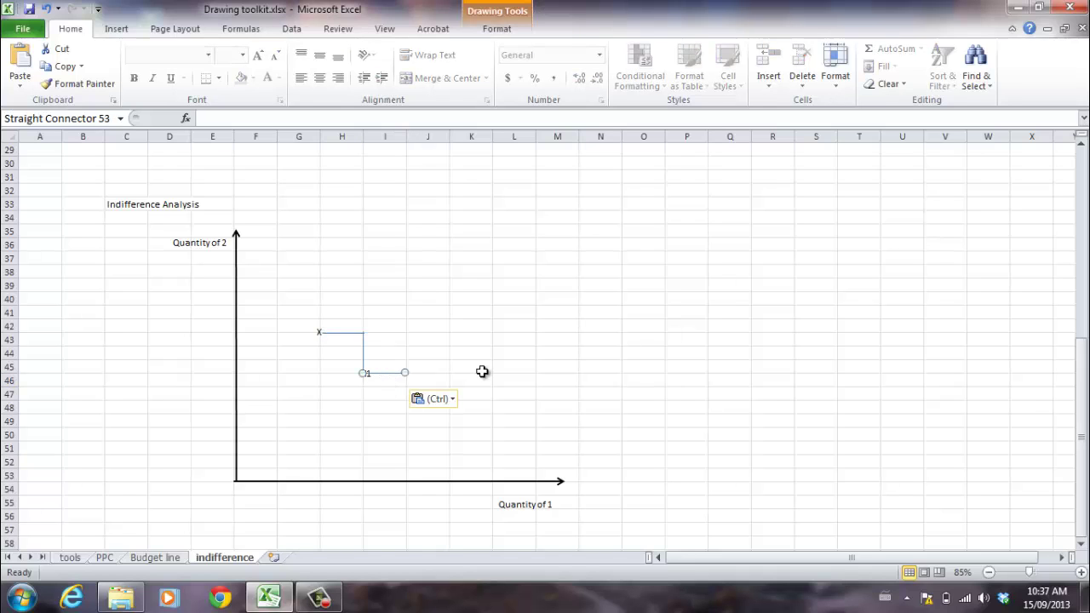
left_click(443, 290)
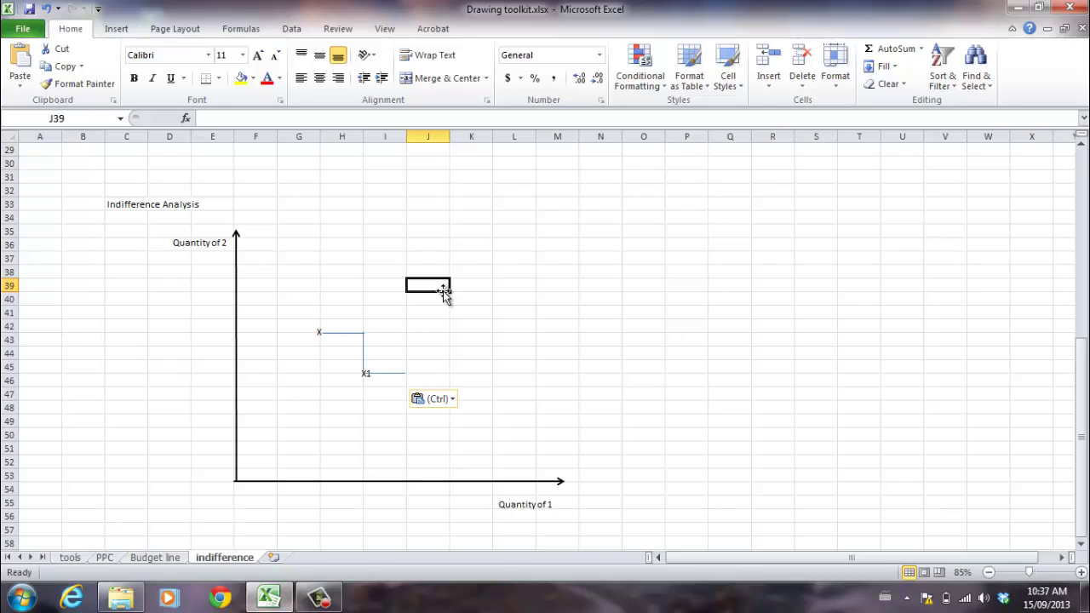
Step: Duplicate the vertical segment, attach the copy below the second horizontal segment's right end, and shorten its lower end to row 48
left_click(363, 358)
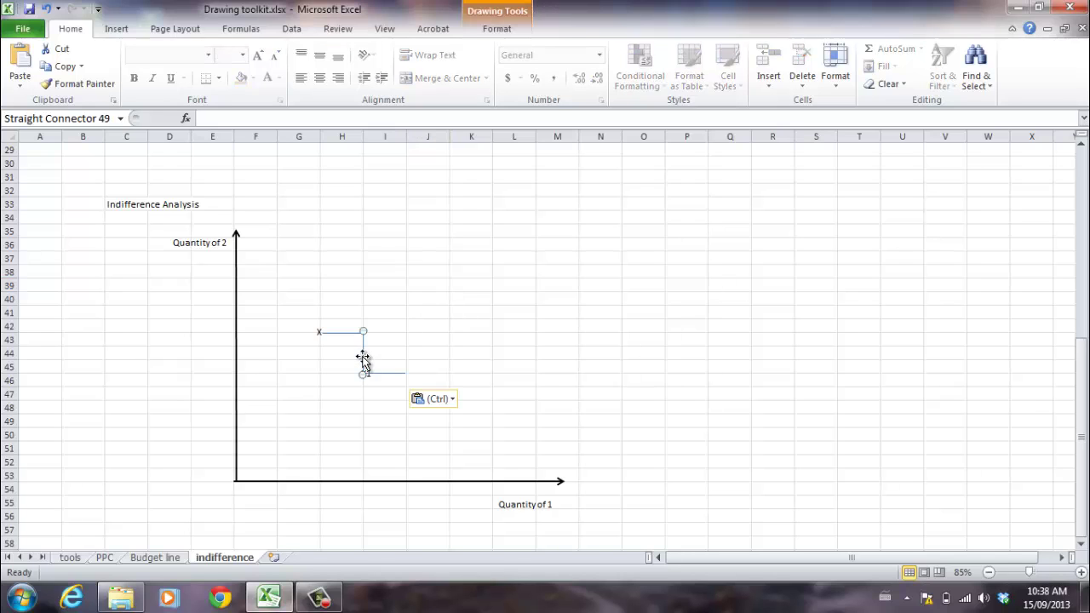
left_click(408, 394)
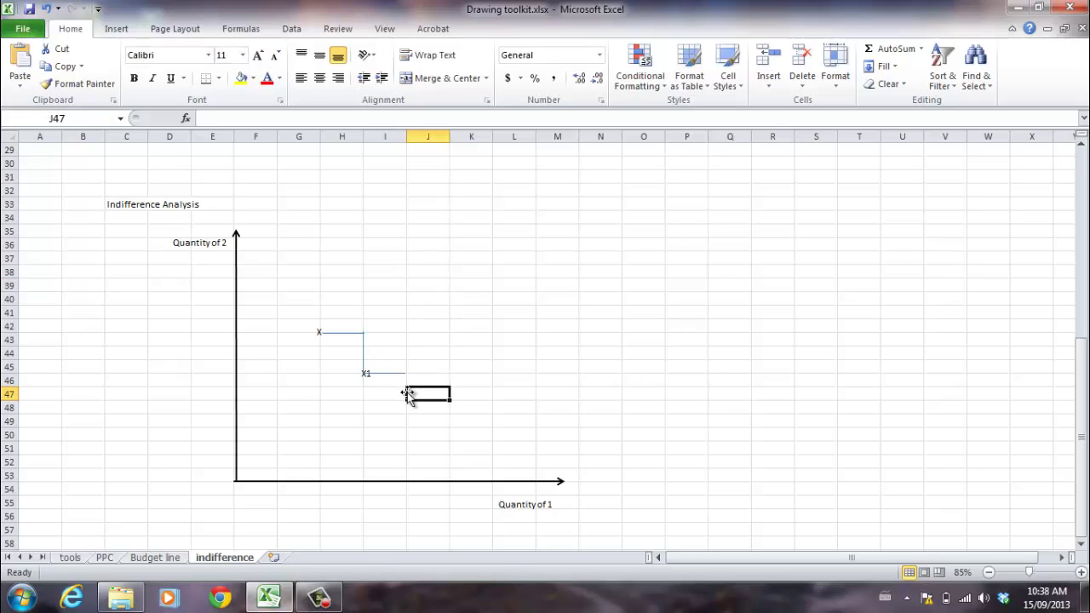
key("ctrl+v")
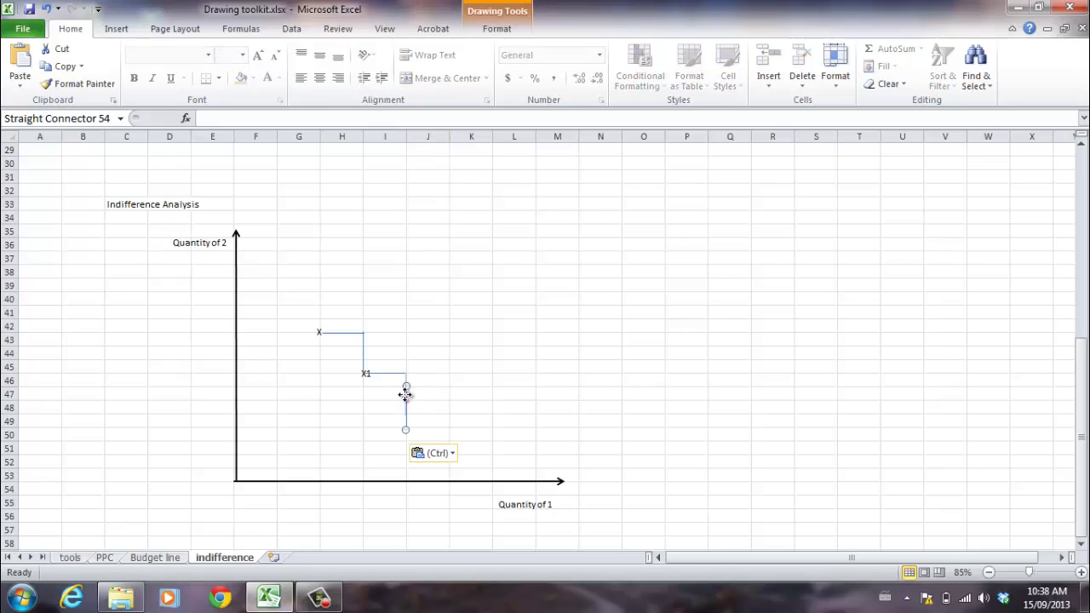
left_click_drag(404, 395, 404, 381)
left_click(441, 431)
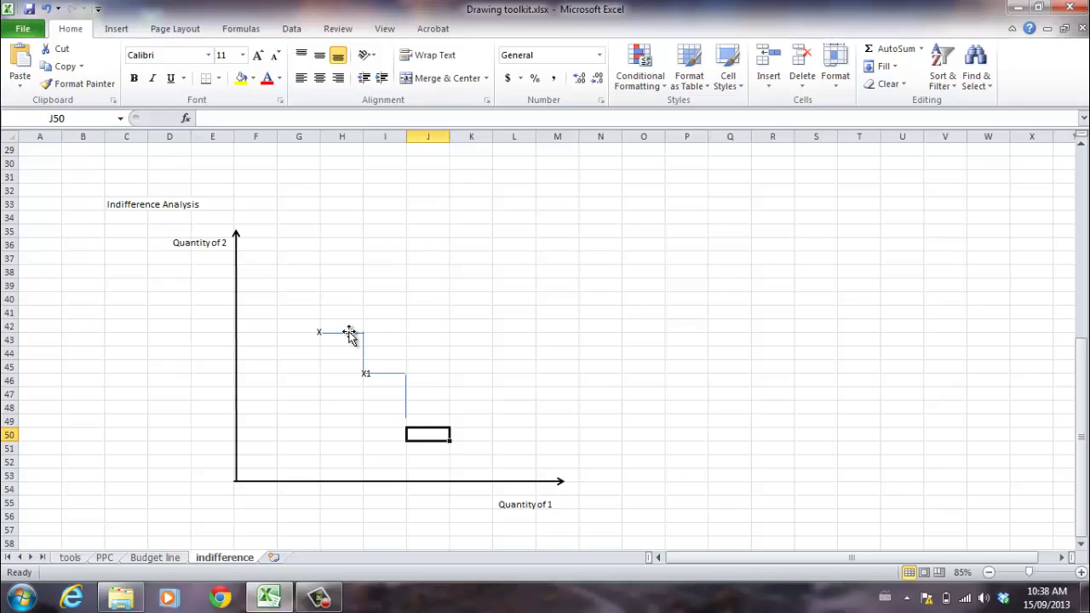
left_click(406, 415)
left_click_drag(406, 416, 405, 411)
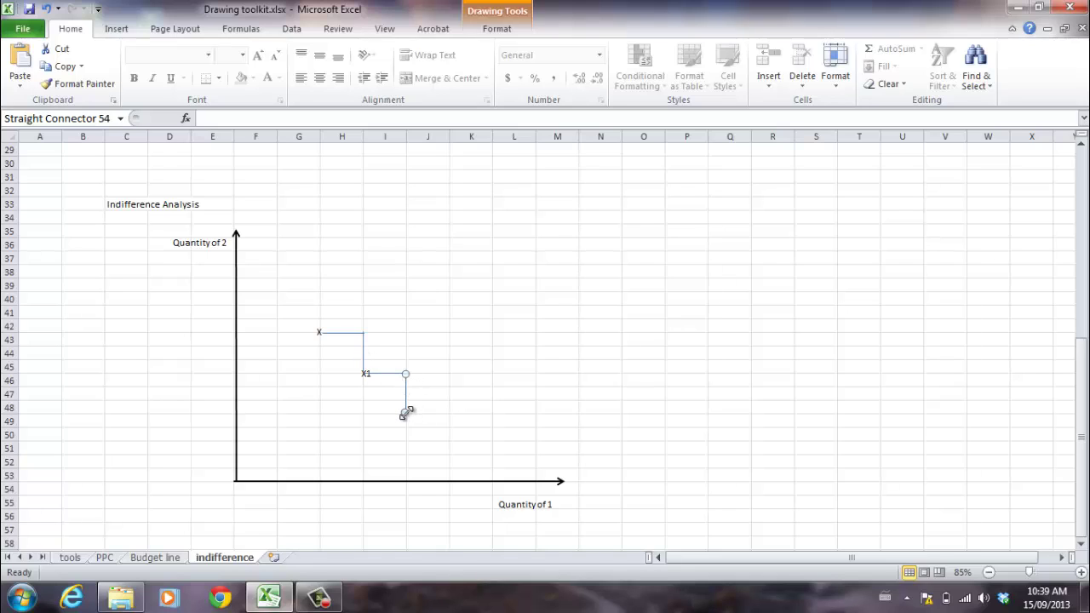
Step: Shorten the second vertical segment slightly so its lower end stops at the upper edge of row 48
left_click_drag(406, 411, 406, 402)
left_click(436, 420)
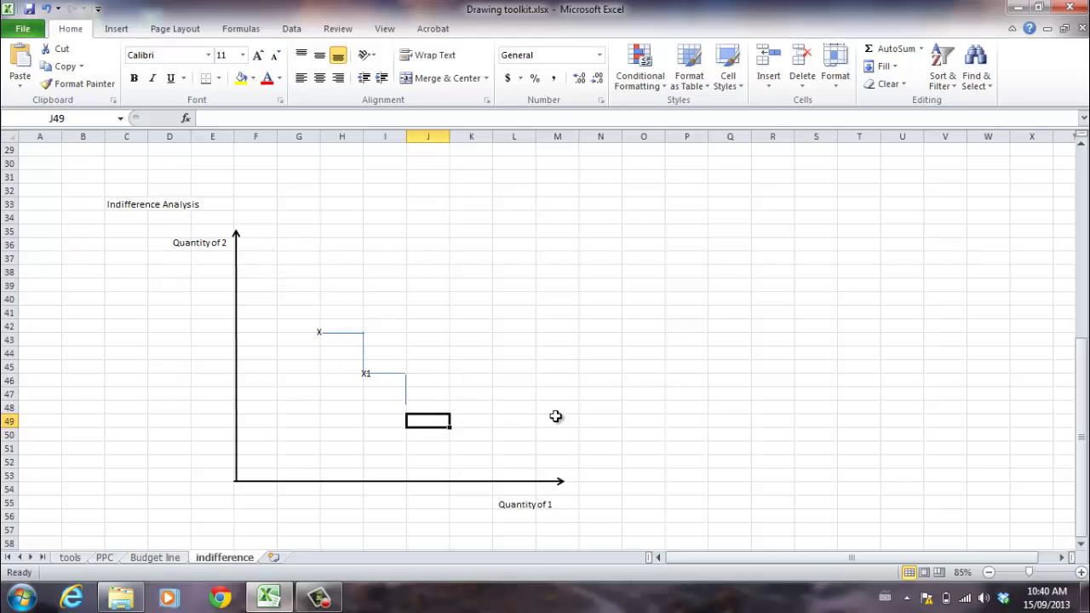
Step: Copy the convex downward-sloping curve from the tools sheet to the indifference sheet and position it so it passes through the X label
left_click(70, 557)
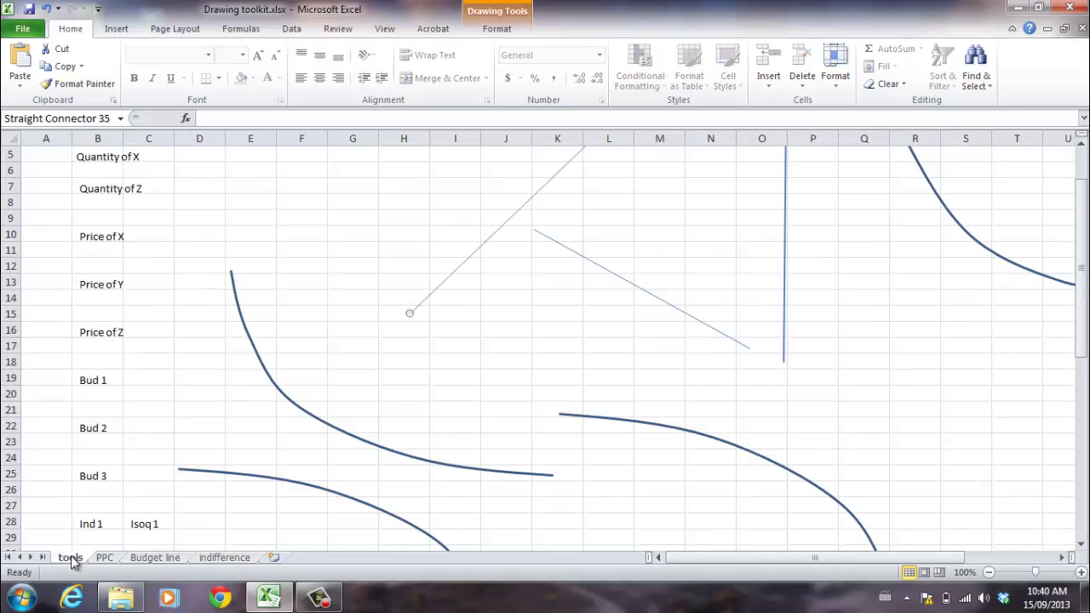
left_click(328, 423)
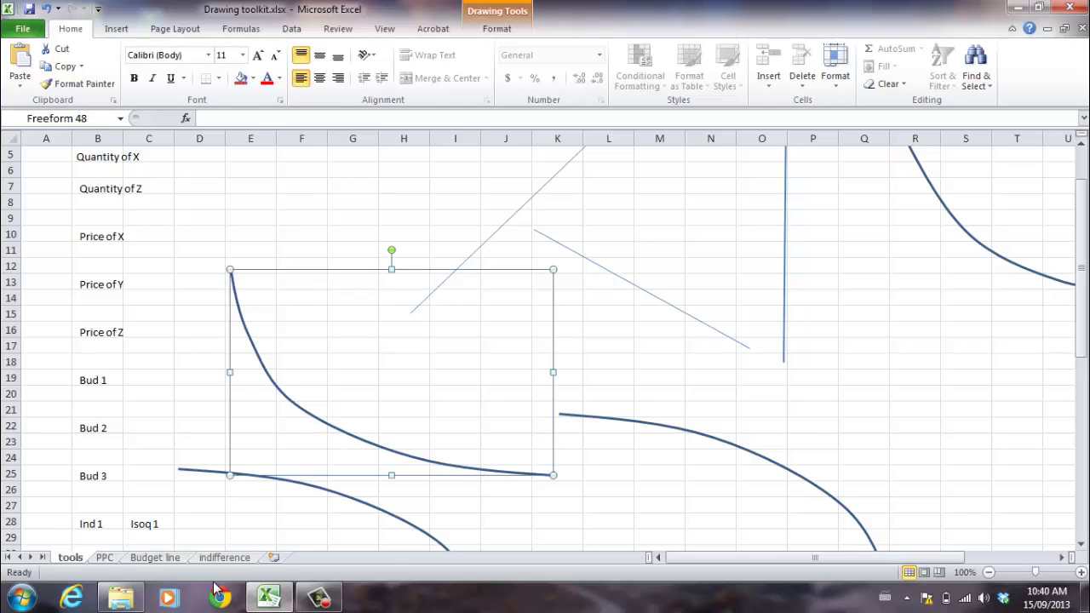
left_click(238, 562)
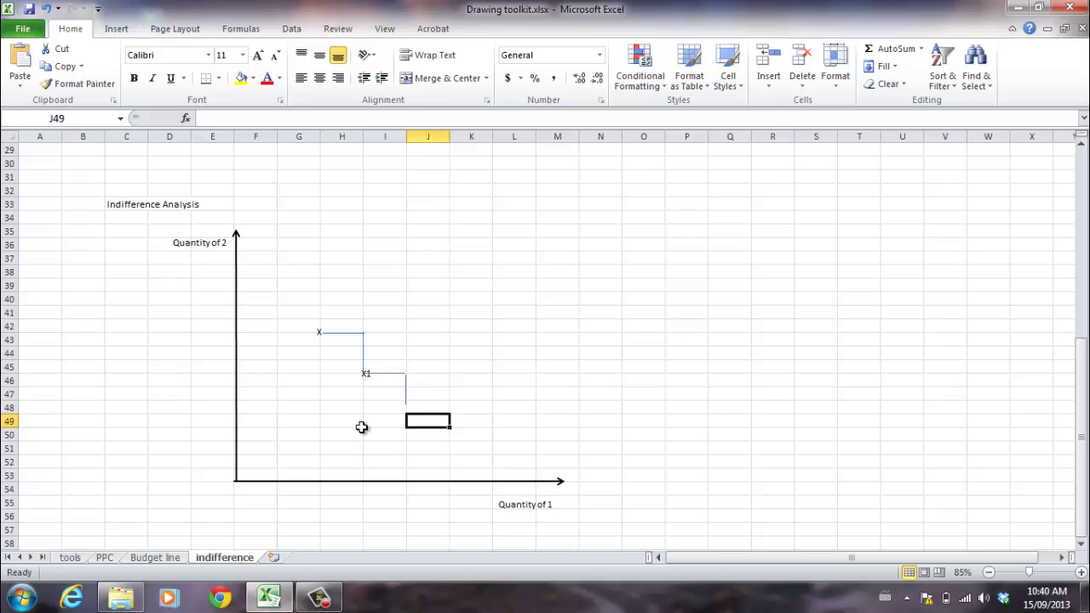
left_click(395, 323)
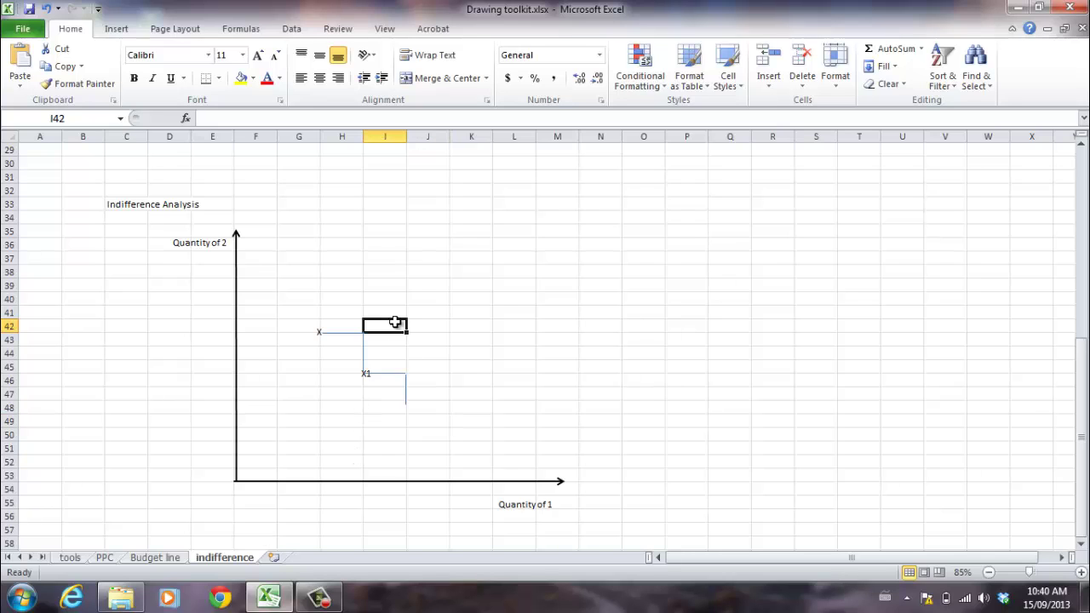
key("ctrl+v")
left_click_drag(406, 321, 348, 283)
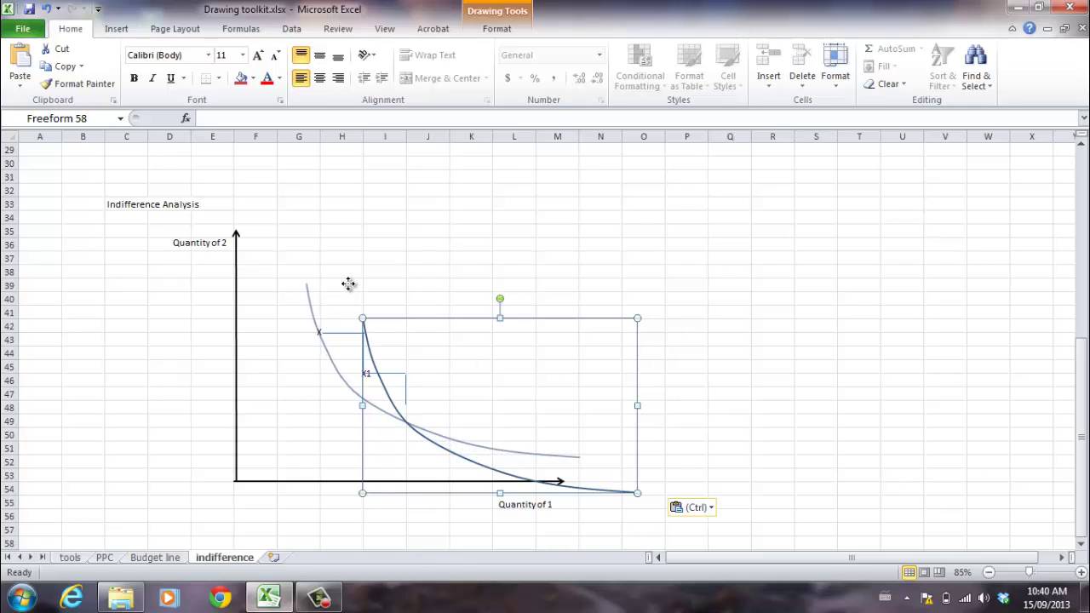
left_click_drag(348, 284, 348, 284)
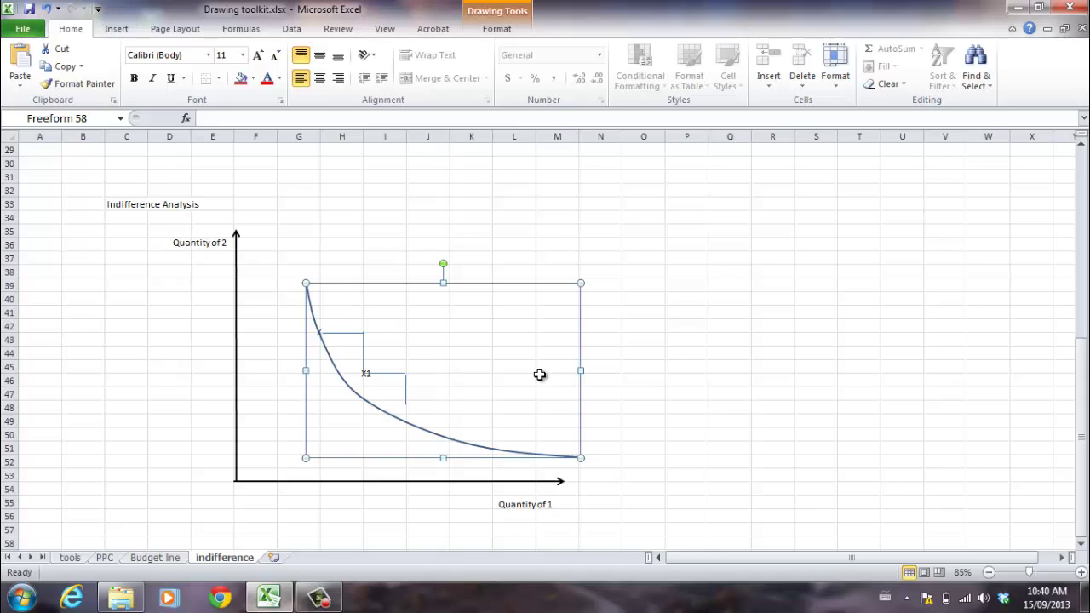
left_click(684, 410)
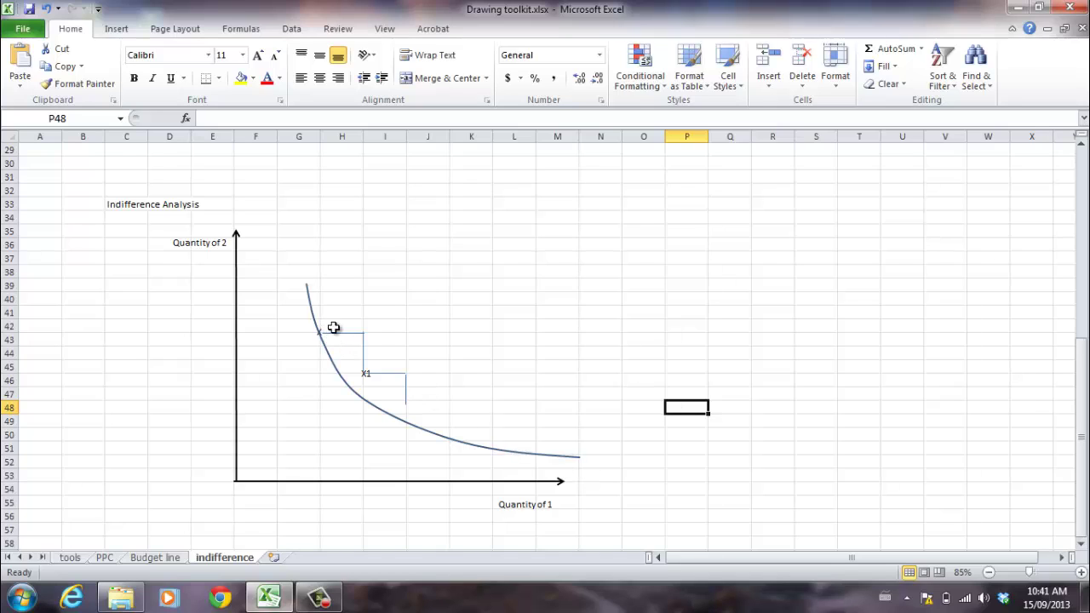
Step: Add a "Y" text label and place it around rows 40–41, above the corner of the first horizontal and vertical segments
left_click(364, 293)
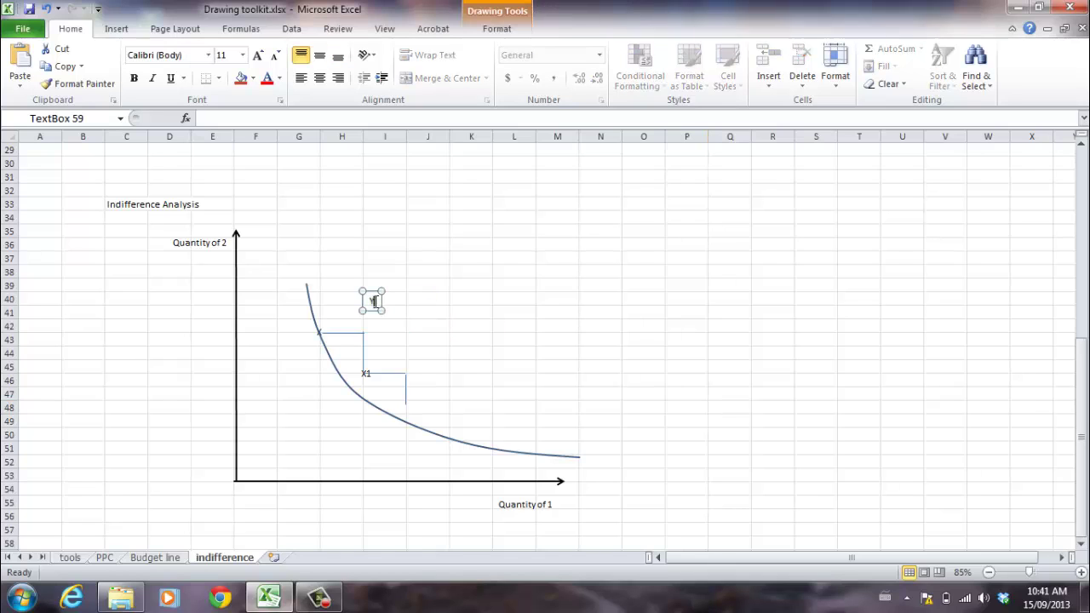
left_click(556, 328)
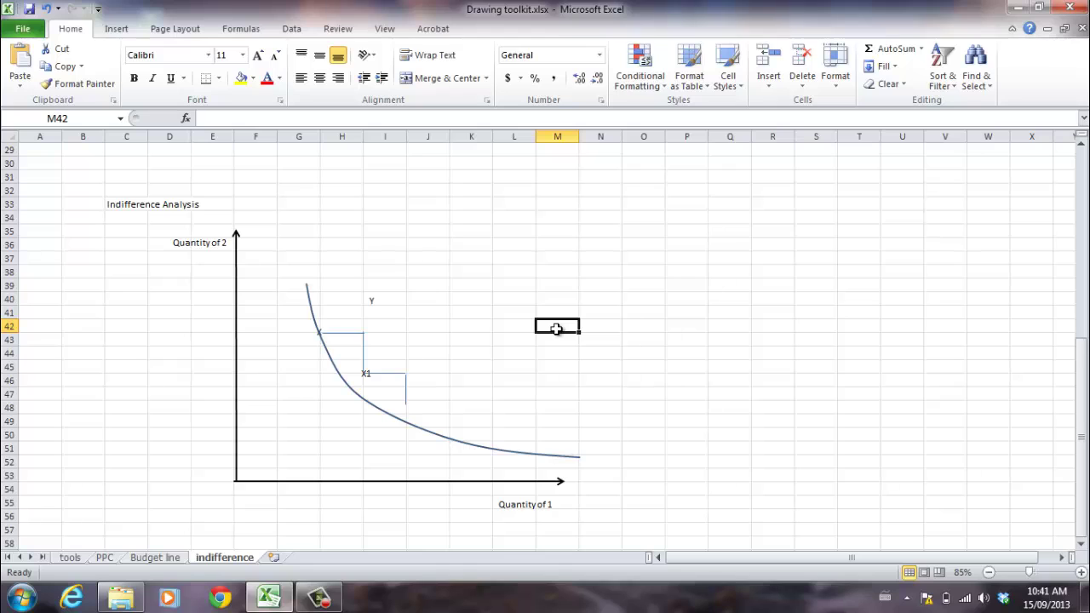
left_click(370, 294)
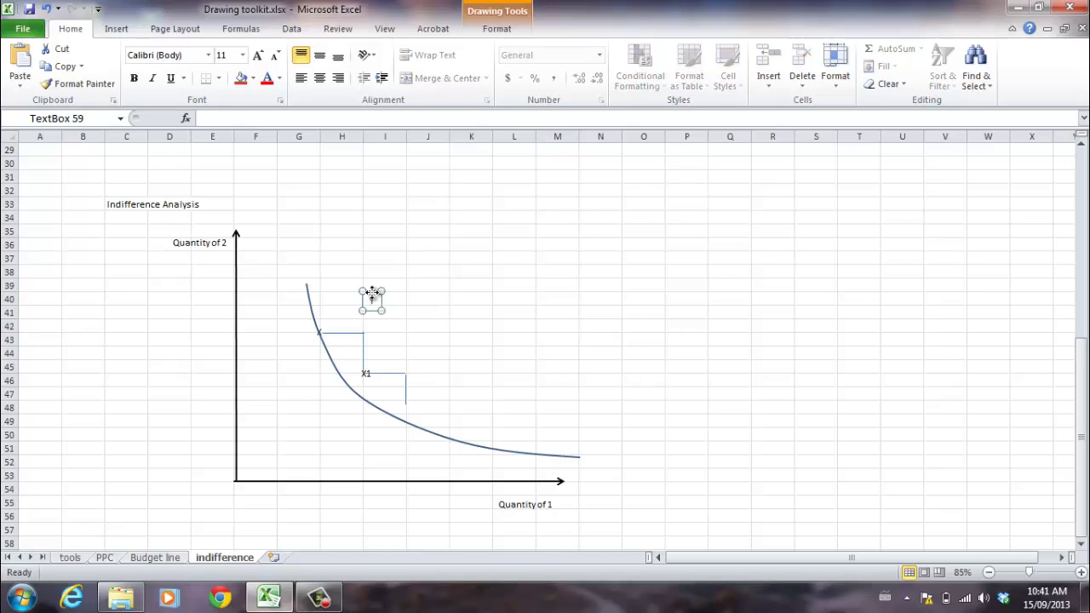
left_click_drag(369, 295, 367, 304)
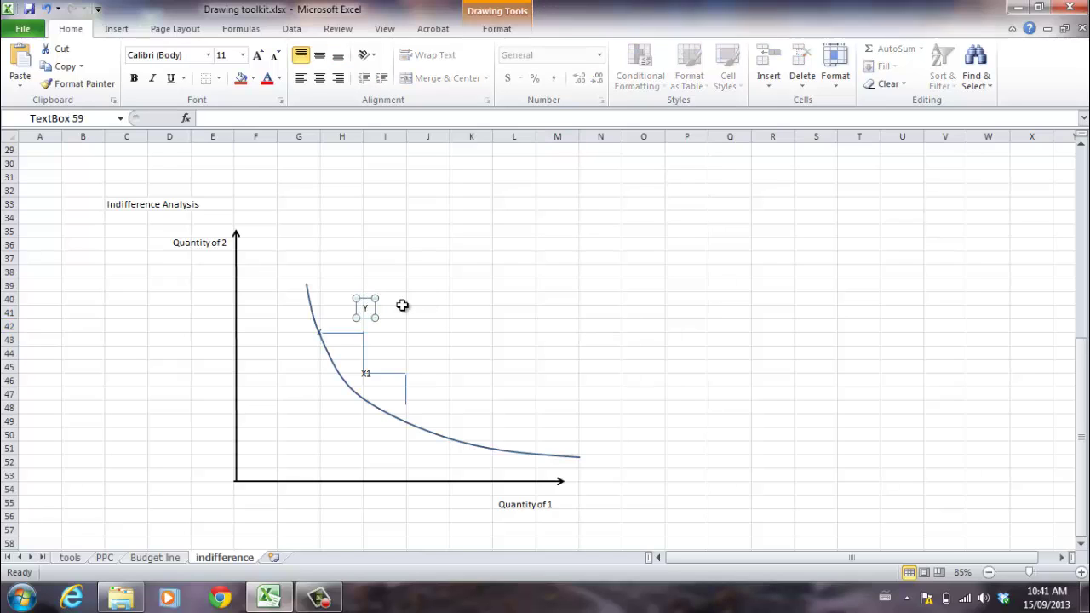
left_click(462, 352)
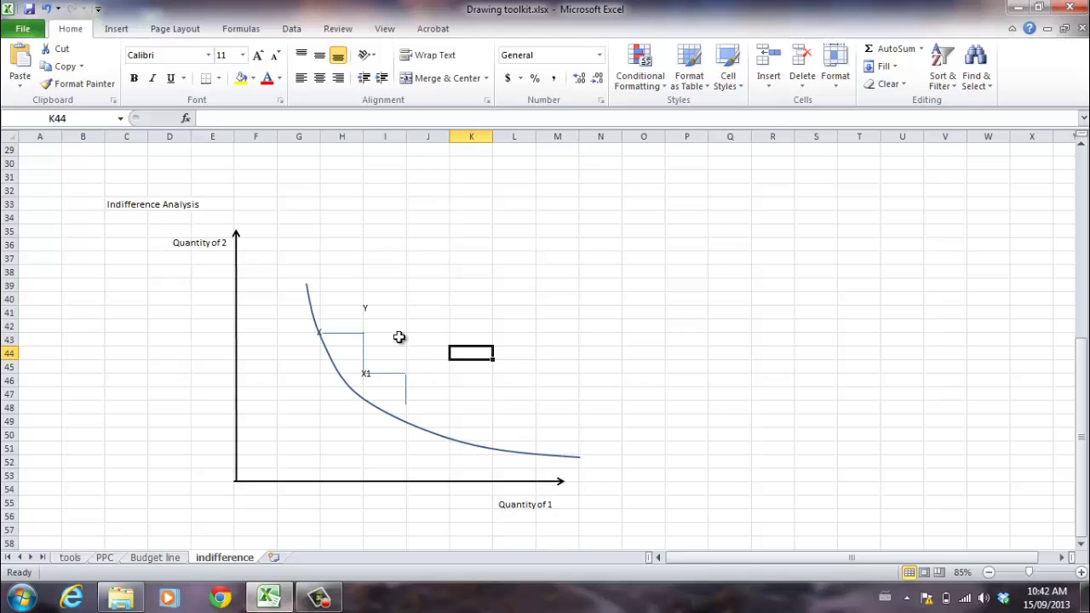
Step: Duplicate the indifference curve and place the copy above the original so it passes through the Y label
left_click(380, 411)
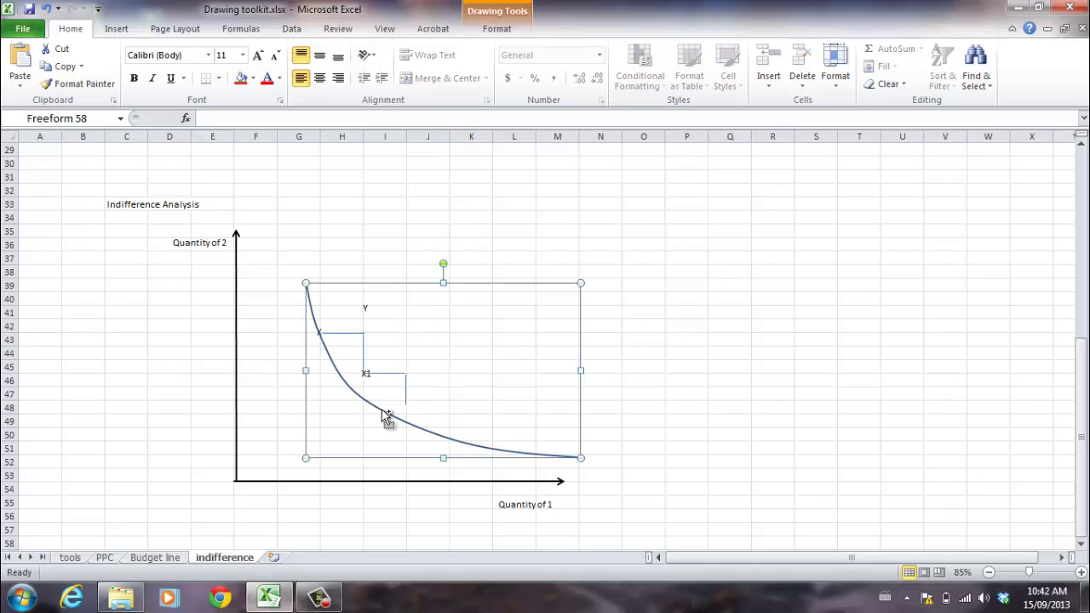
left_click(426, 338)
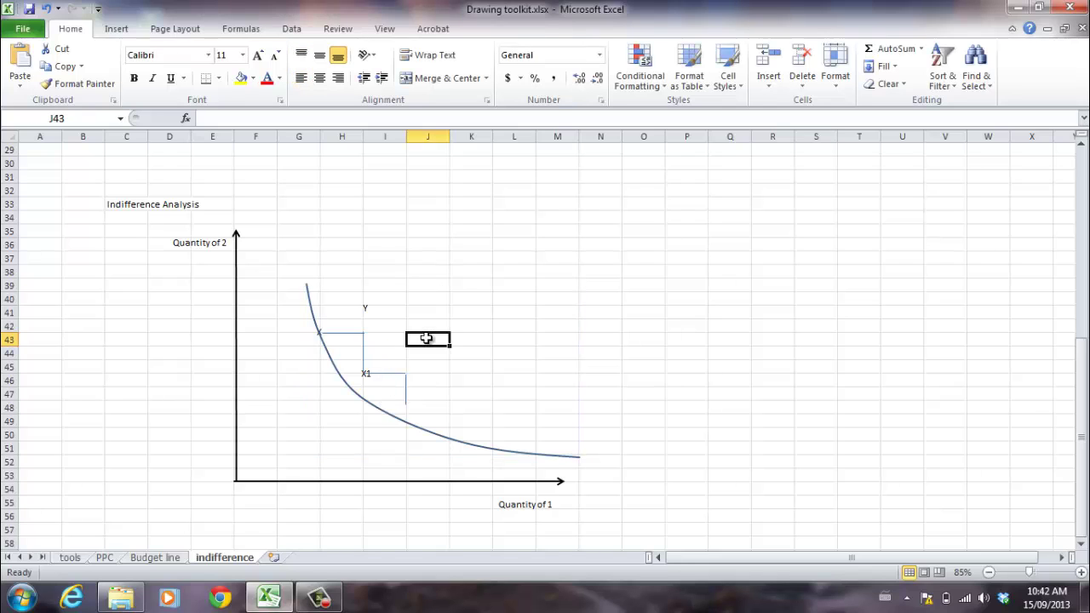
key("ctrl+v")
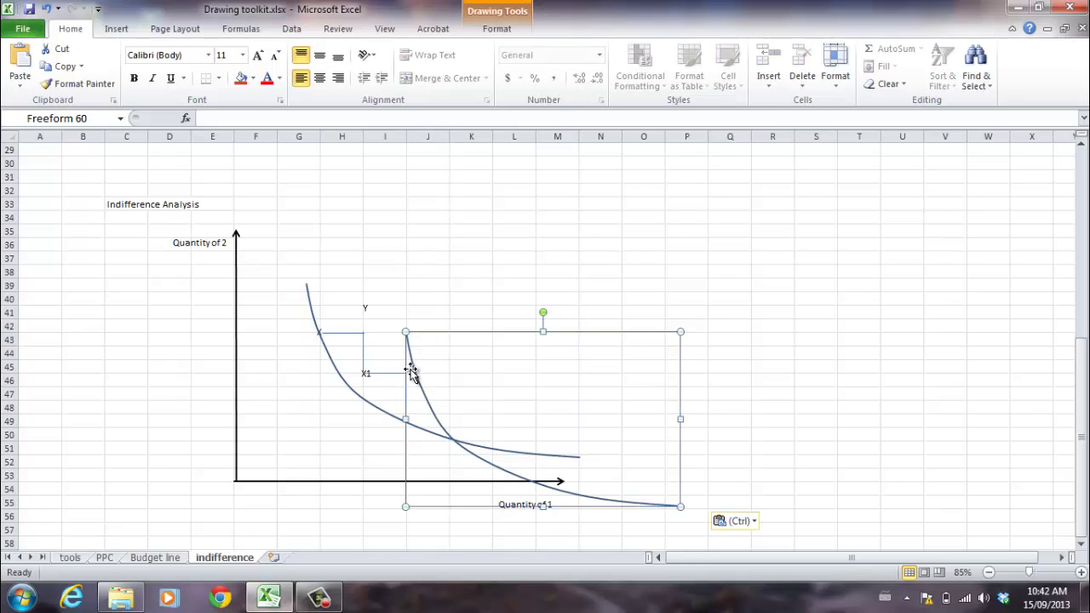
left_click_drag(412, 371, 354, 284)
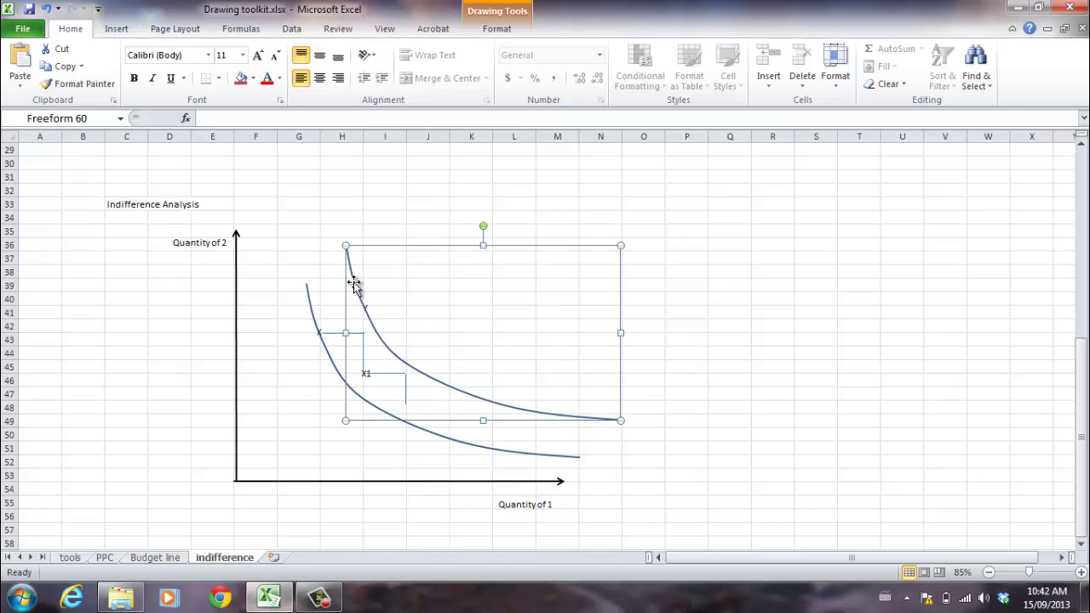
left_click(804, 349)
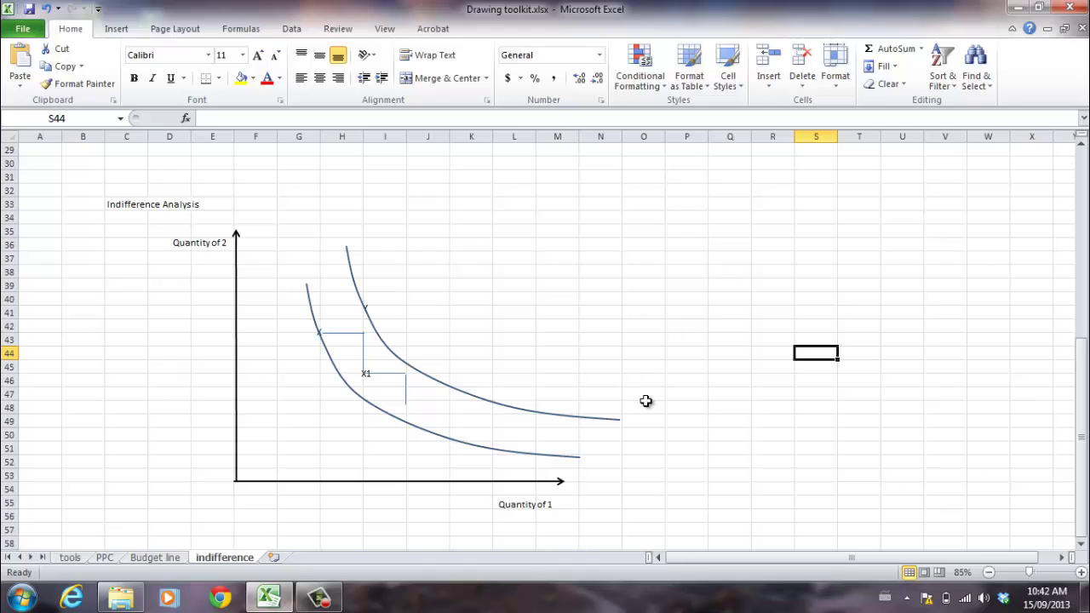
Step: Rotate the upper indifference curve slightly clockwise so its upper end steepens and its lower end drops toward the lower curve
left_click(515, 356)
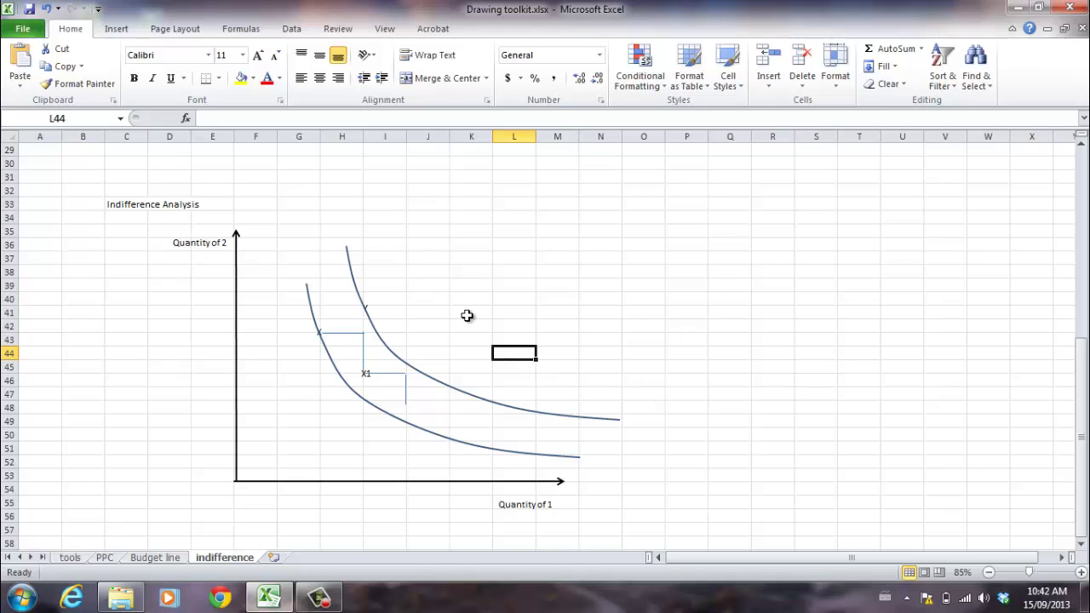
left_click(385, 343)
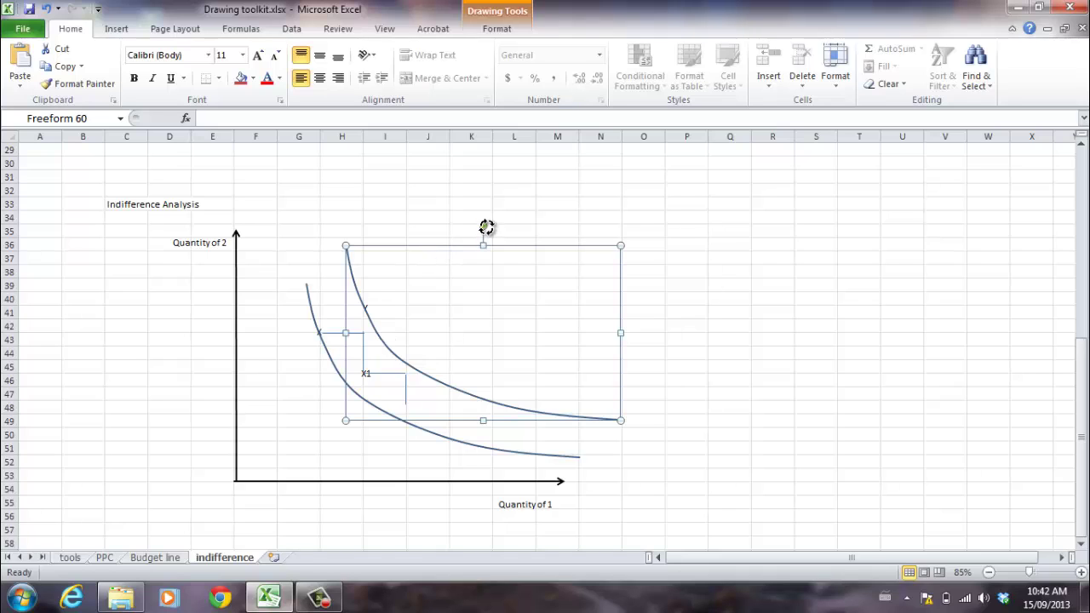
left_click_drag(489, 226, 499, 225)
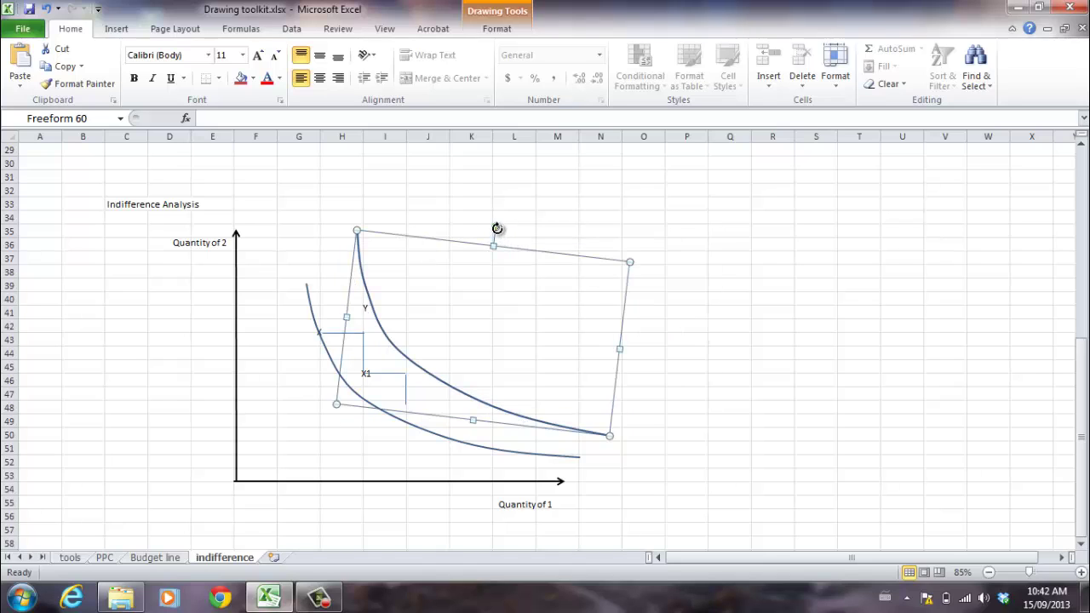
left_click_drag(497, 228, 502, 229)
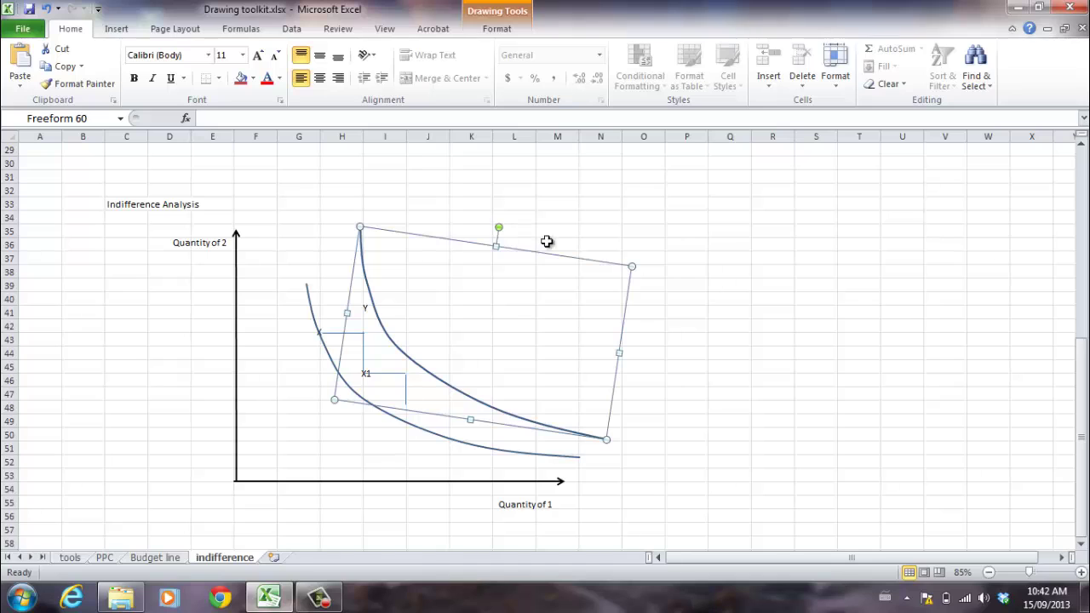
left_click(722, 393)
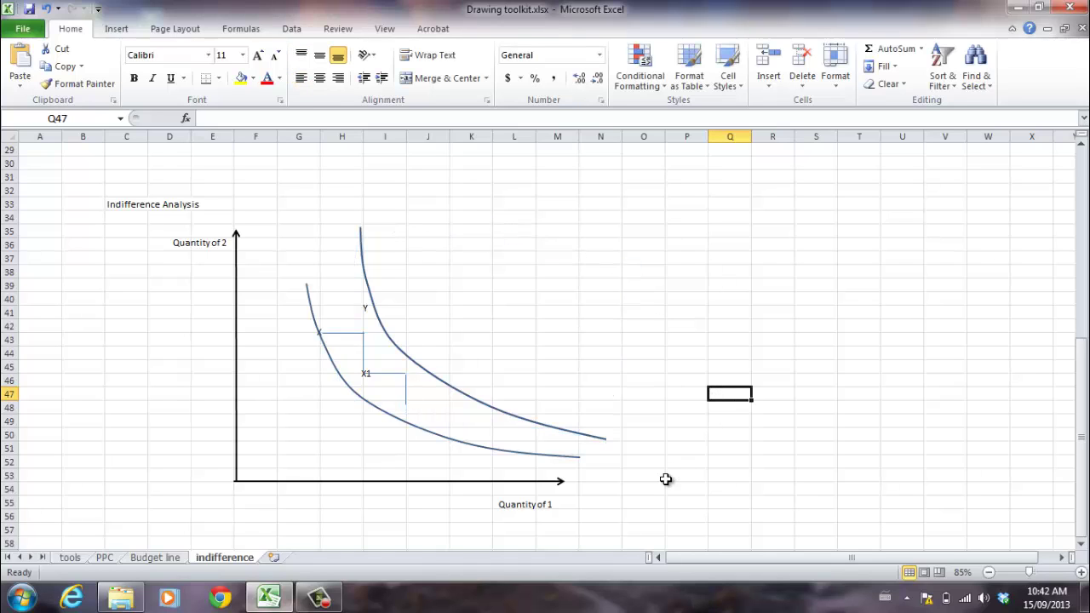